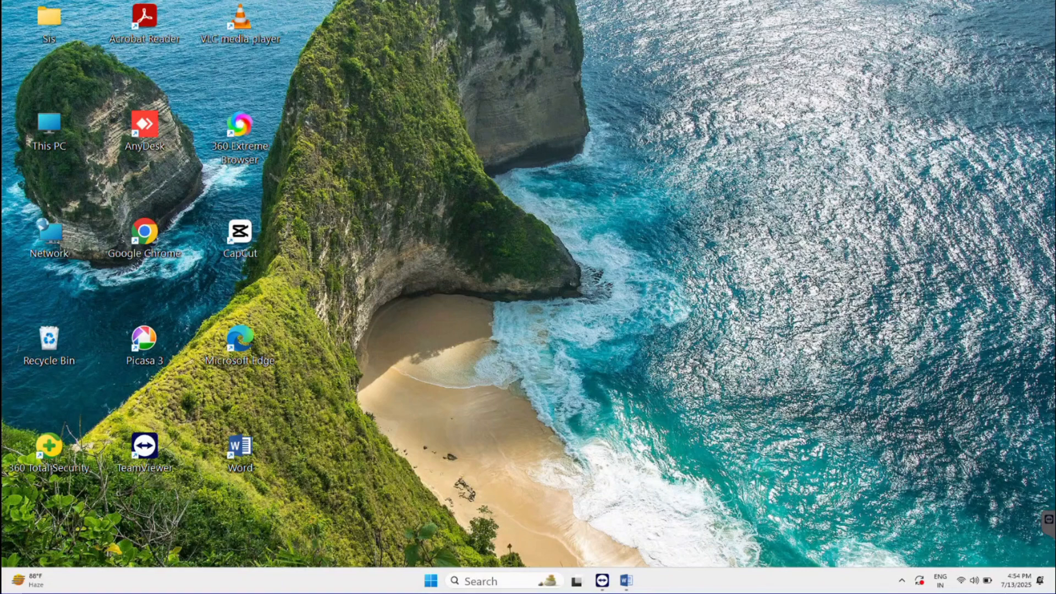
Switch to the open Gujarati document in Word and review the preset page margin choices without applying one
click(626, 580)
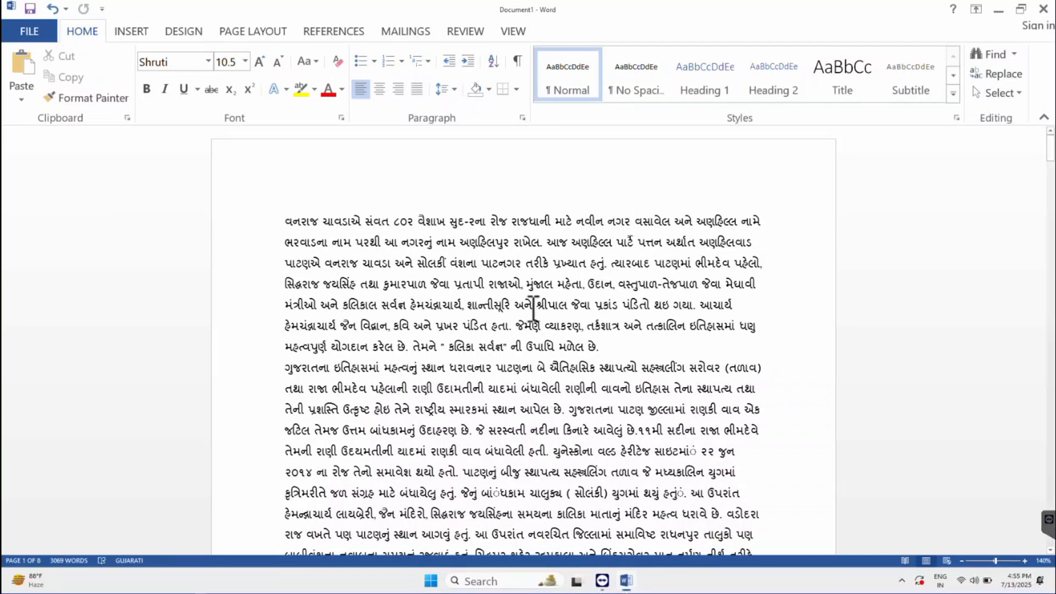
click(266, 34)
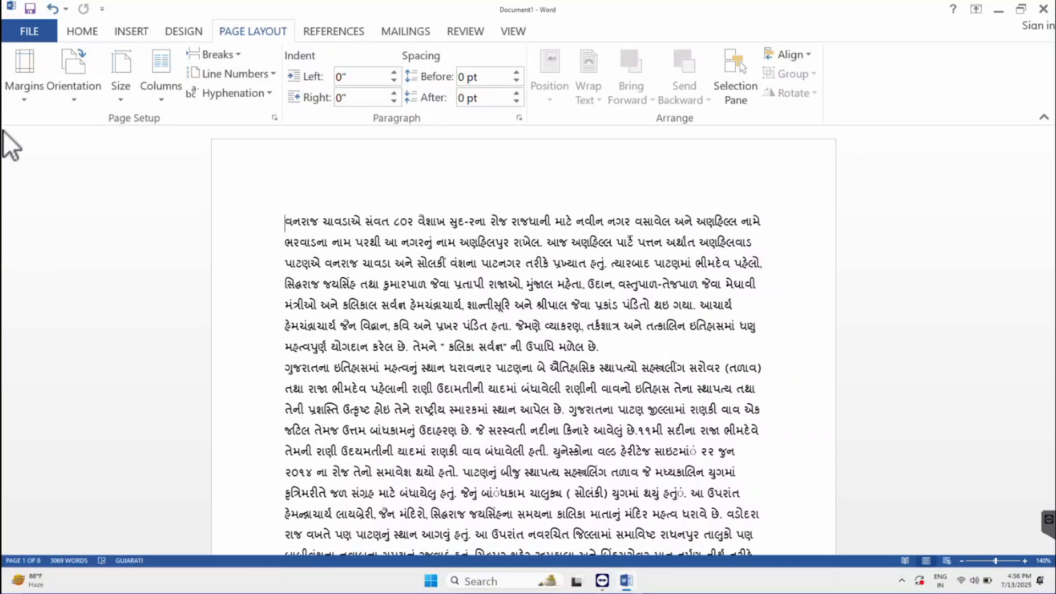
click(33, 102)
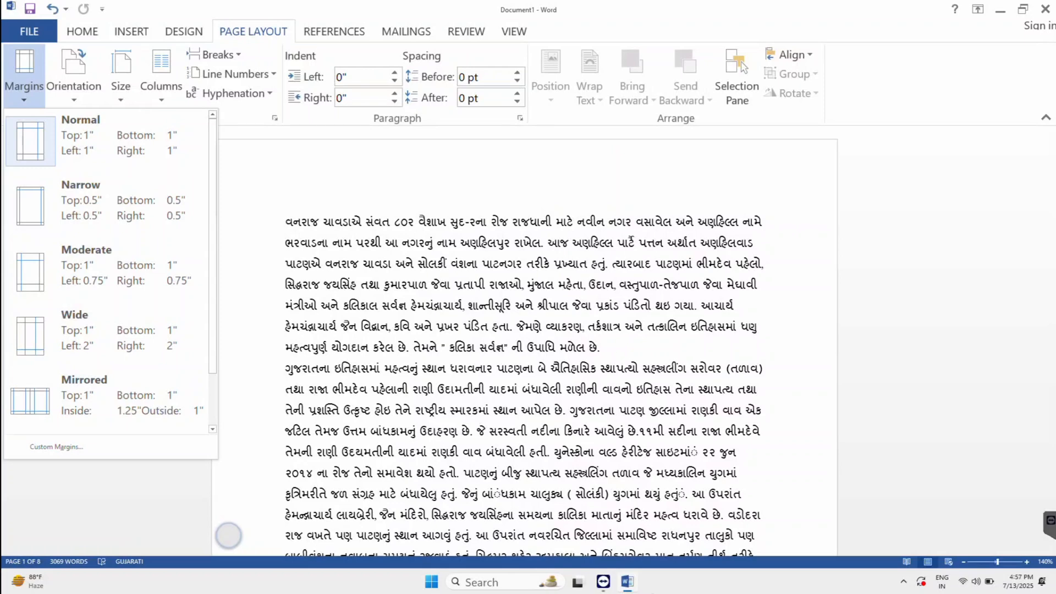
click(645, 543)
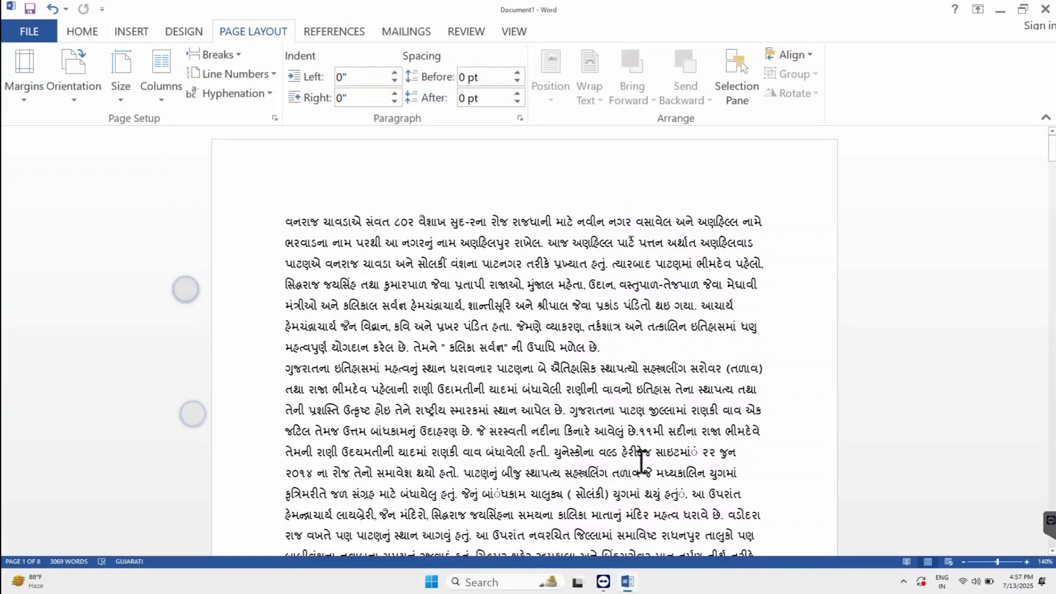
key(ctrl+a)
drag(640, 431, 605, 389)
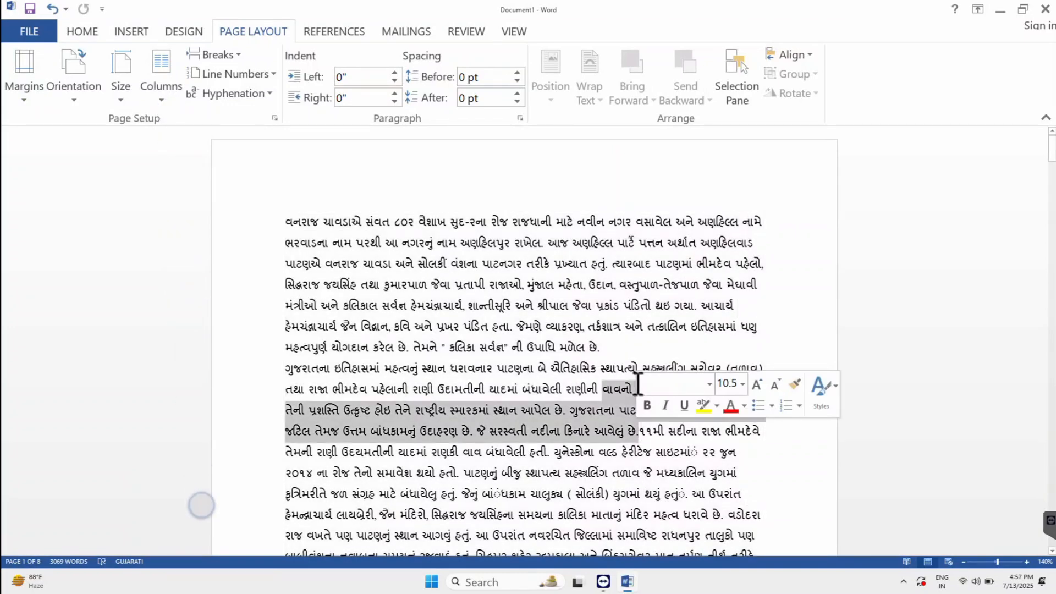
click(693, 189)
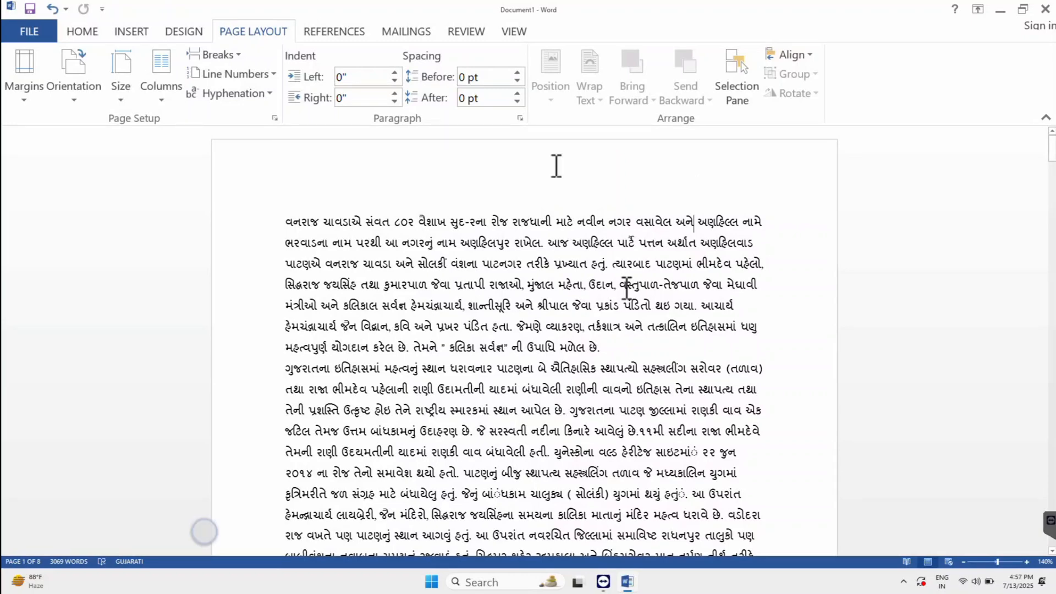
Apply the Narrow margin preset with 0.5" on all sides to the document
click(24, 104)
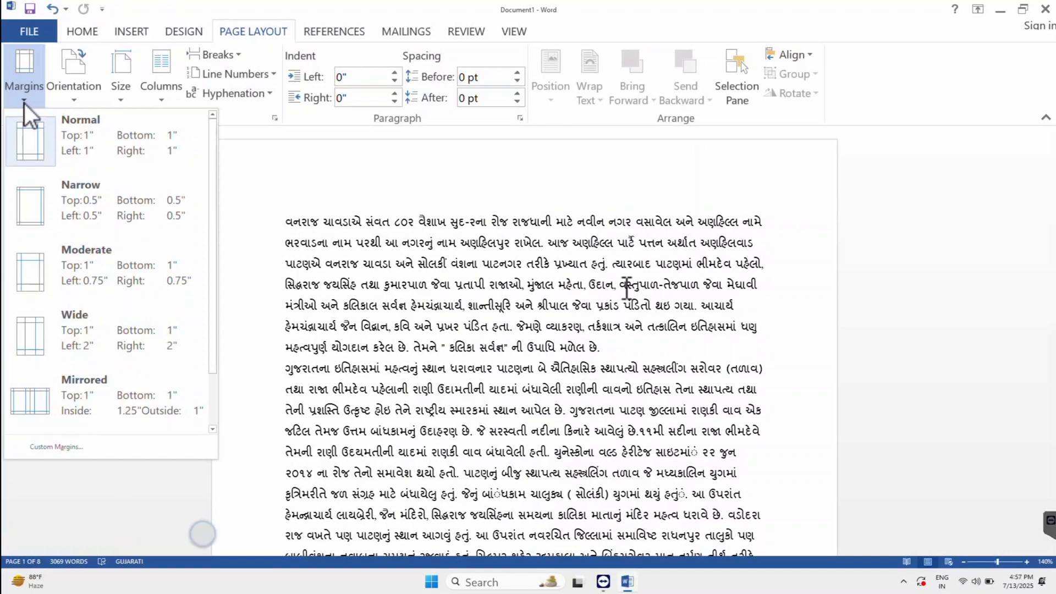
click(202, 534)
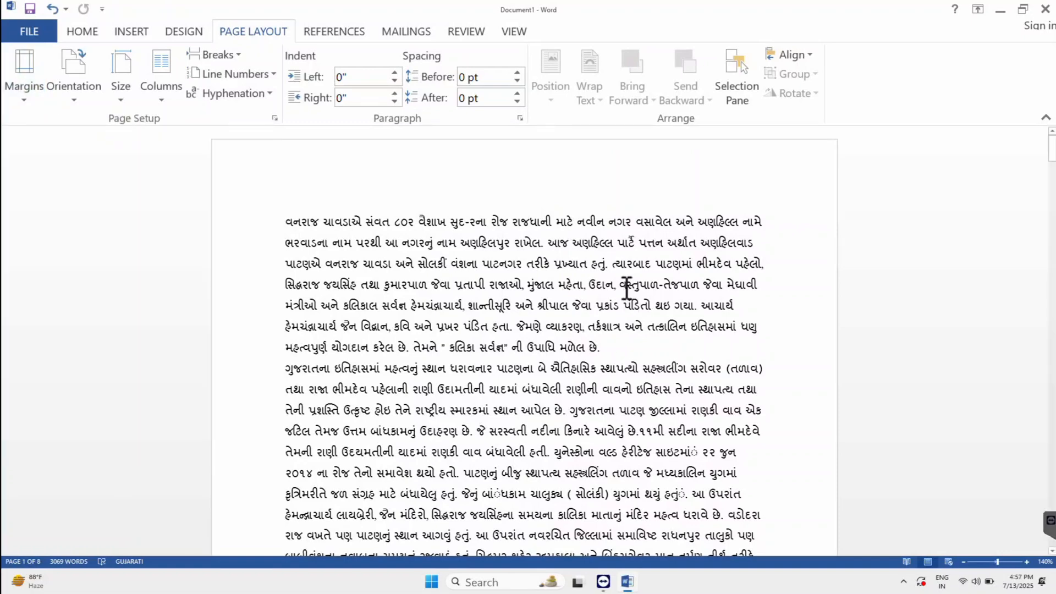
click(31, 106)
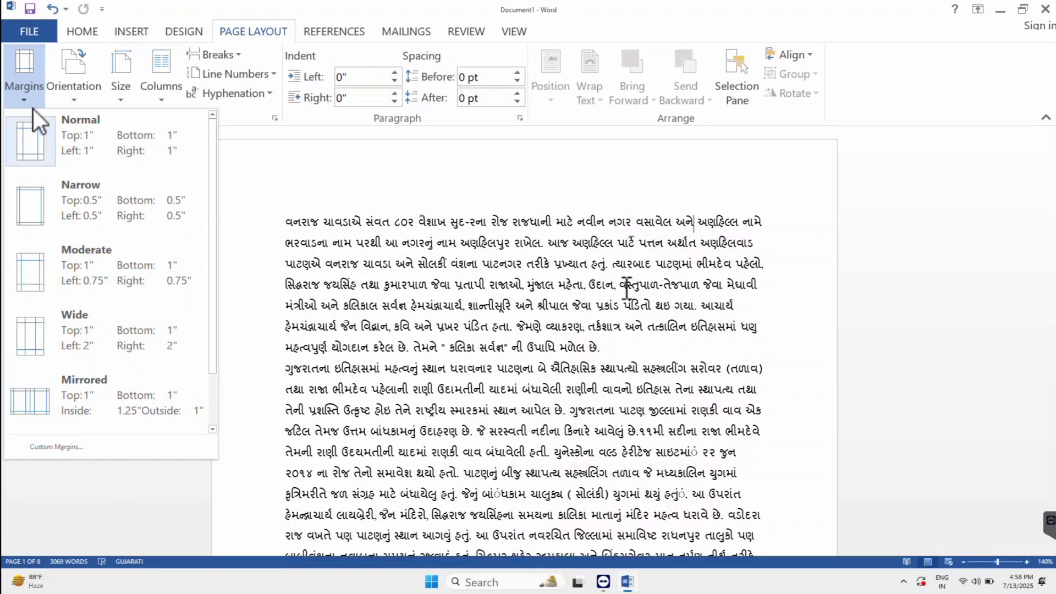
click(90, 191)
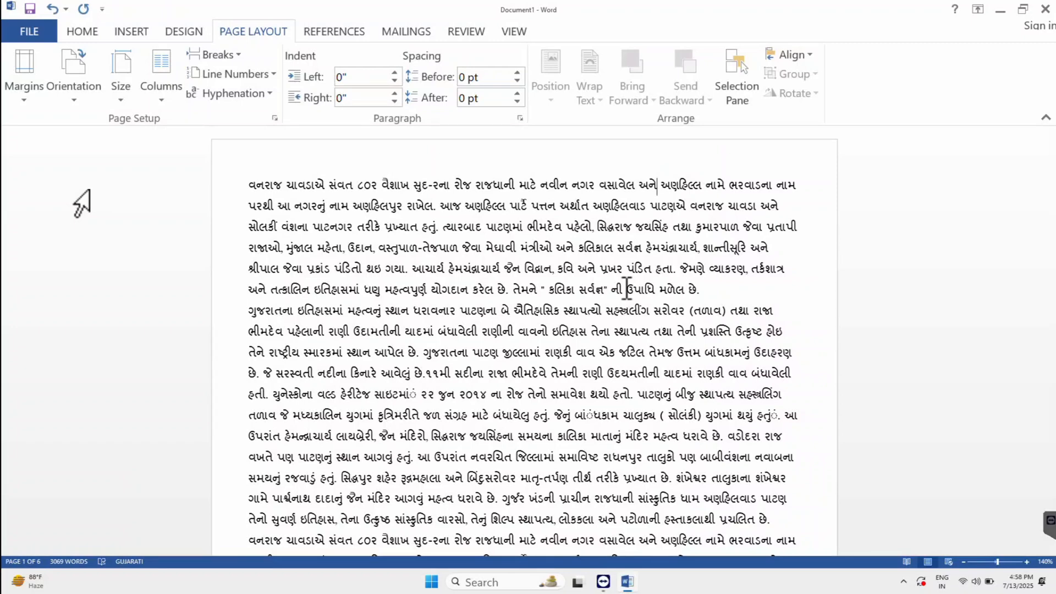
Add a 1" gutter to the whole document in the custom margin settings, keeping the gutter position Left
click(18, 94)
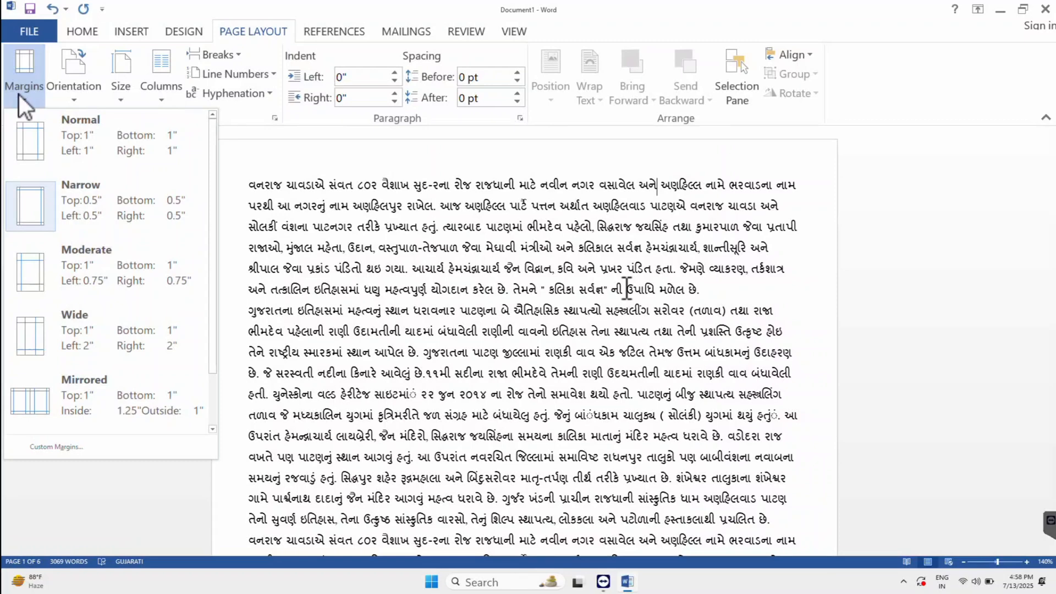
click(112, 445)
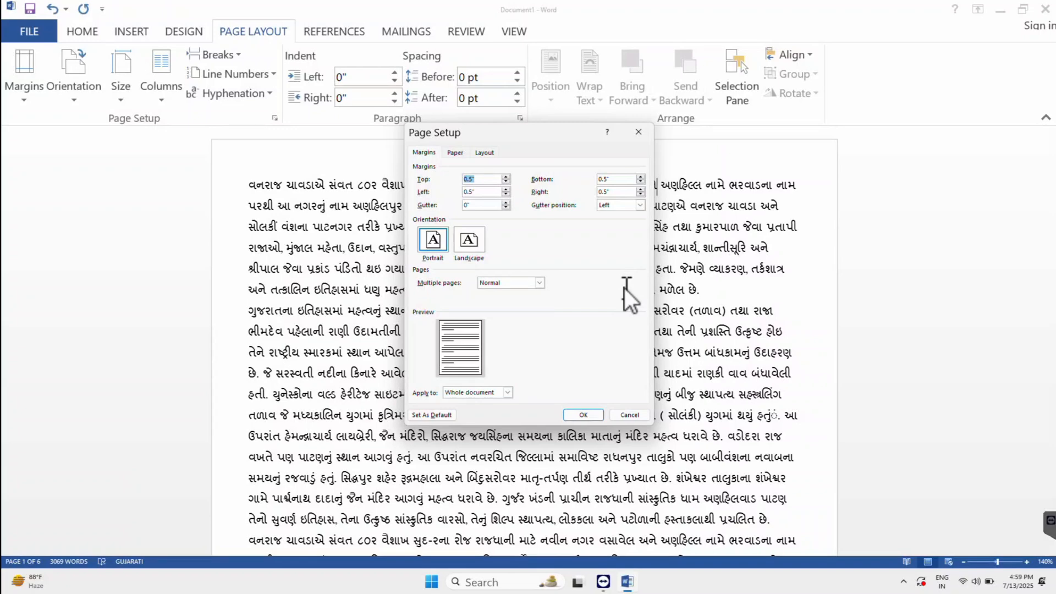
click(637, 204)
click(631, 214)
click(489, 207)
click(505, 202)
click(505, 202)
click(505, 202)
click(505, 203)
click(506, 203)
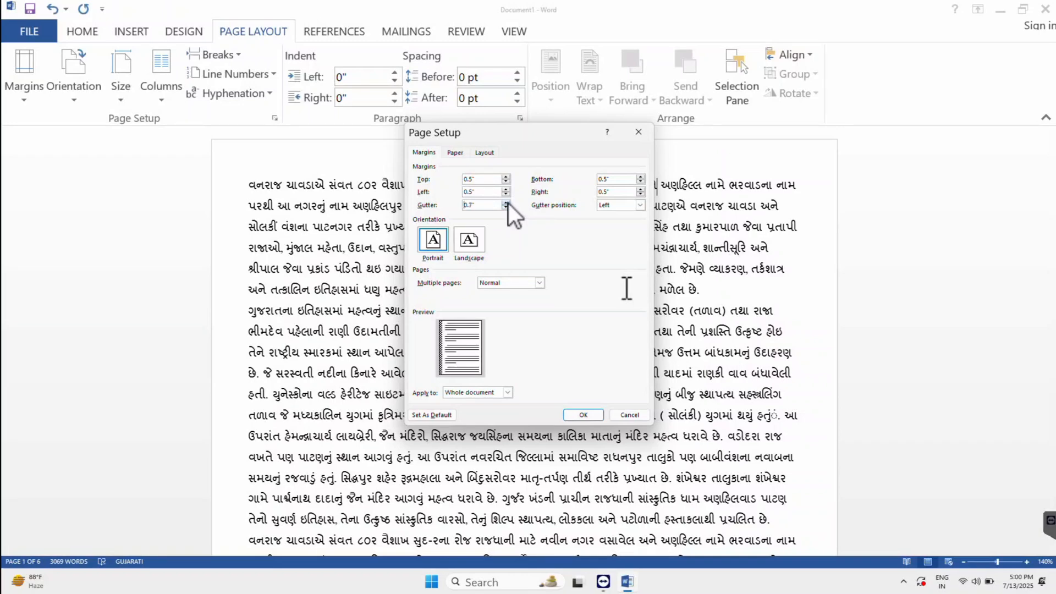
click(506, 202)
click(505, 202)
click(506, 202)
click(583, 414)
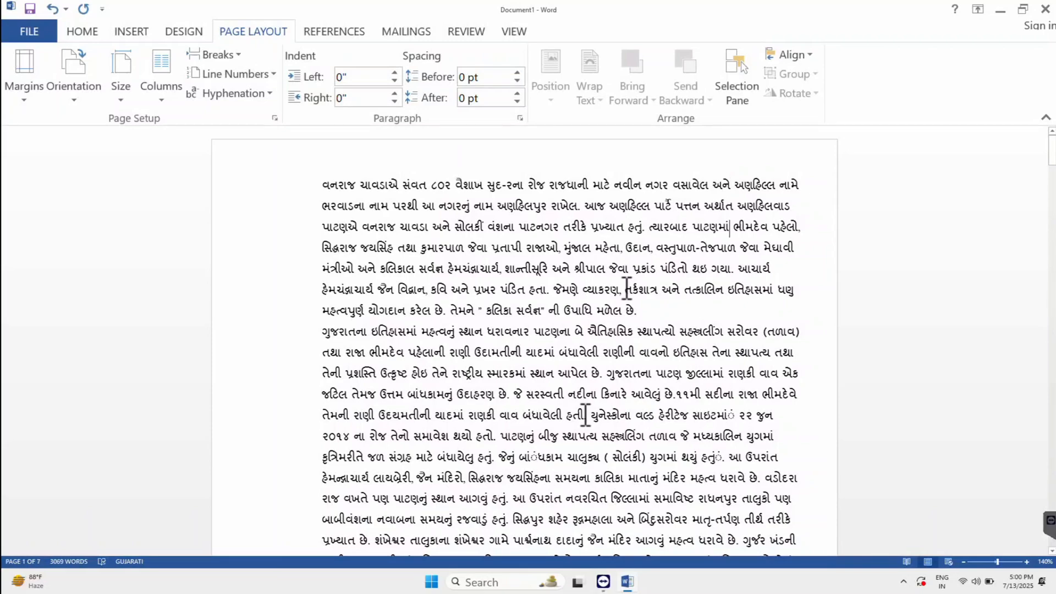
Look through the first pages to examine how the left gutter shifts the text, and return to the document's beginning
key(Down)
key(Down)
key(Down)
key(Down)
key(Down)
key(Down)
key(Down)
key(Down)
key(Down)
key(Down)
key(Down)
key(Down)
key(Down)
key(Down)
key(Down)
key(Down)
key(Down)
key(Down)
key(Down)
key(Down)
key(Down)
key(Down)
key(Down)
key(Down)
key(Down)
key(Down)
key(Down)
key(Down)
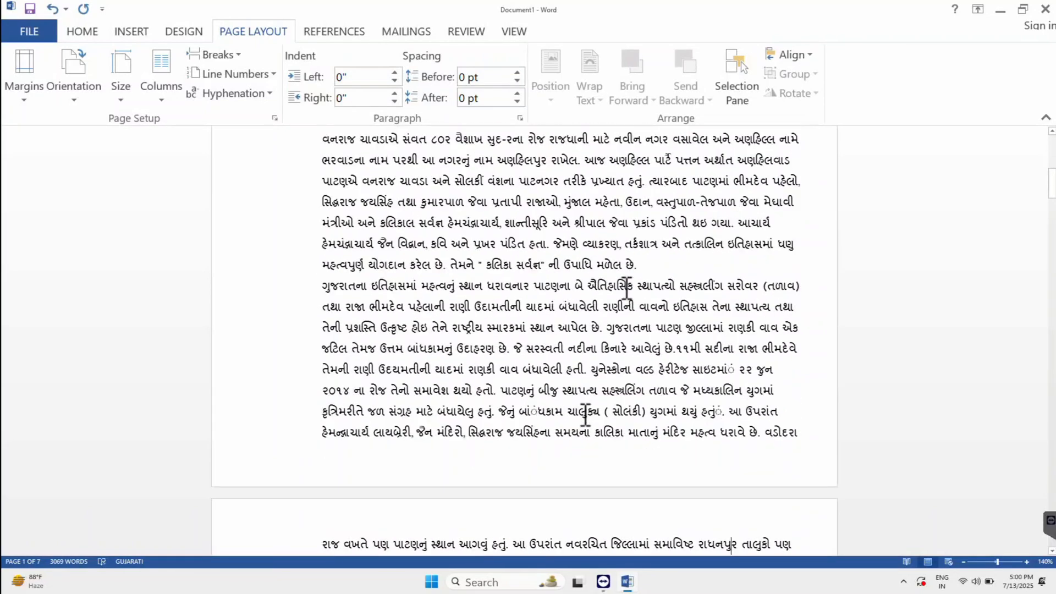
key(Down)
key(Down)
key(Down)
key(Down)
key(Down)
key(Down)
key(Down)
key(Down)
key(Down)
key(Up)
key(Up)
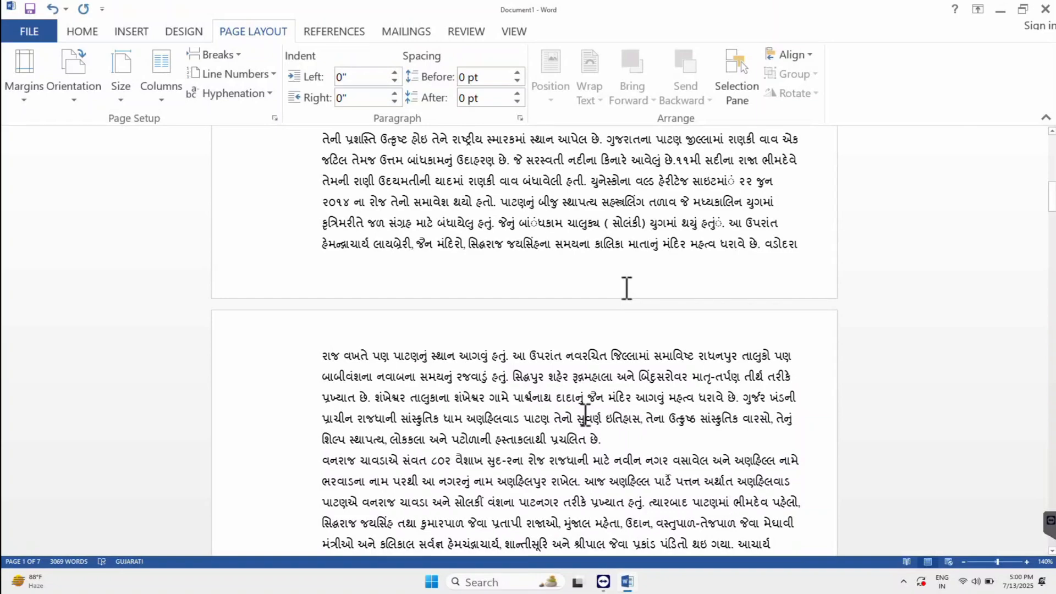
key(Up)
key(Up)
key(Up)
key(Up)
key(Up)
key(Up)
key(Up)
key(Up)
key(Up)
key(Up)
key(Up)
key(Up)
key(Up)
key(Up)
key(Up)
key(Up)
key(Up)
key(Up)
key(Up)
key(Up)
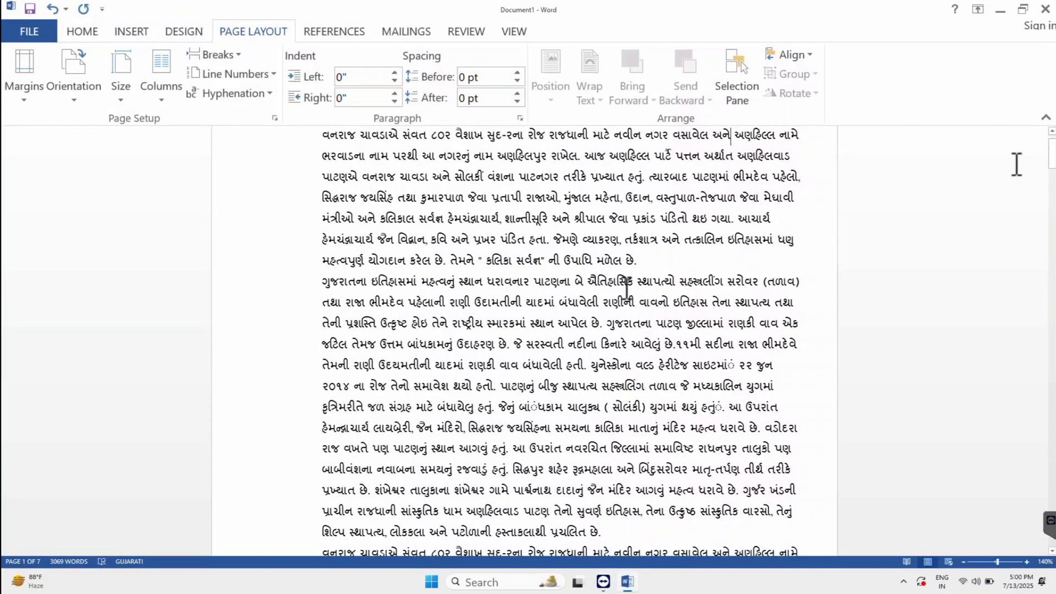
scroll(1049, 142, up, 1)
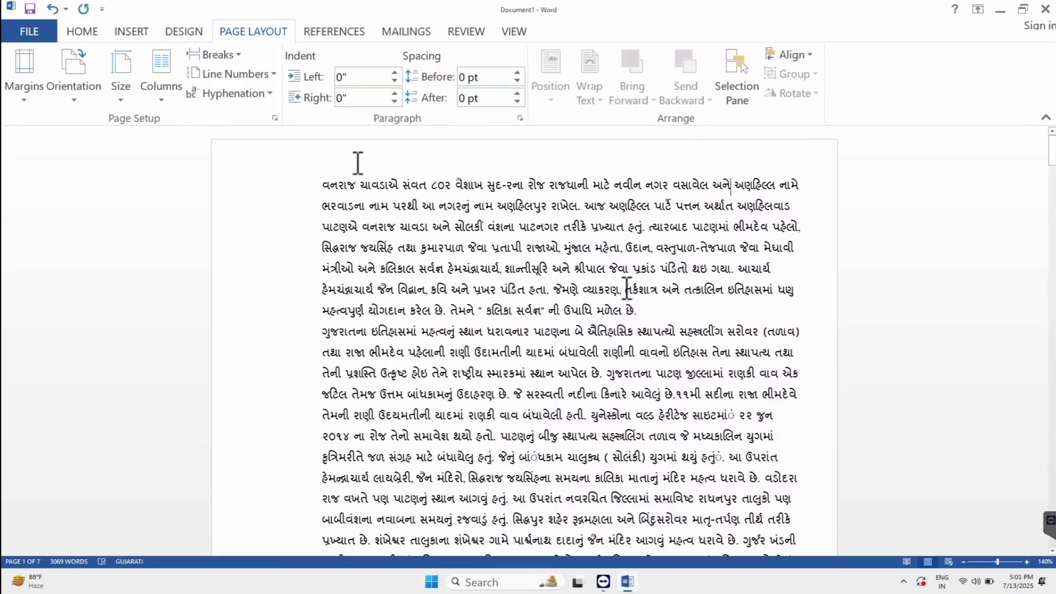
Change the gutter position to Top for the whole document in the custom margin settings
click(15, 101)
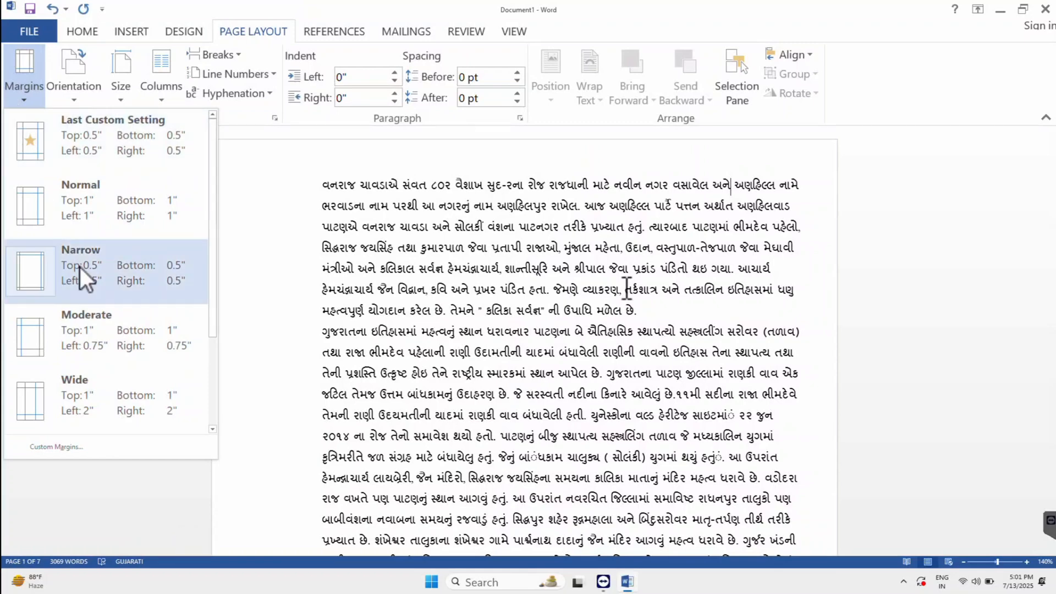
click(136, 455)
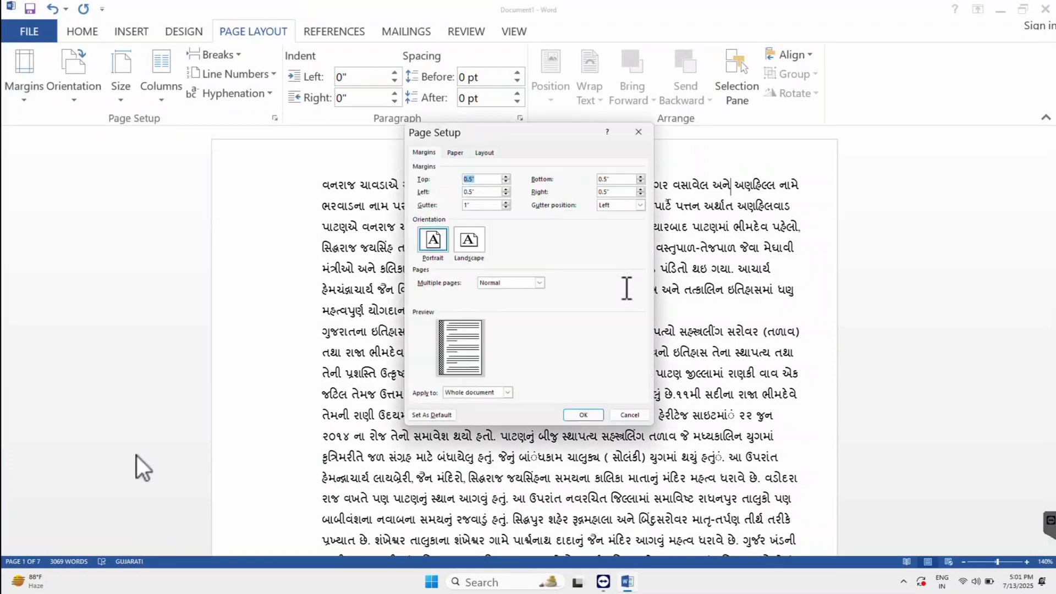
click(620, 208)
key(Down)
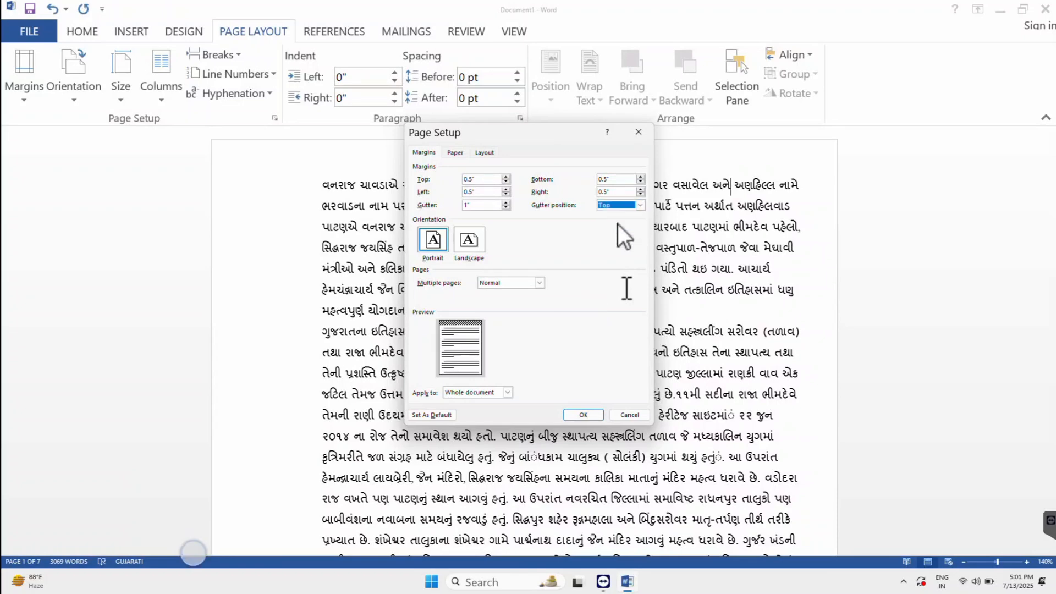
click(582, 414)
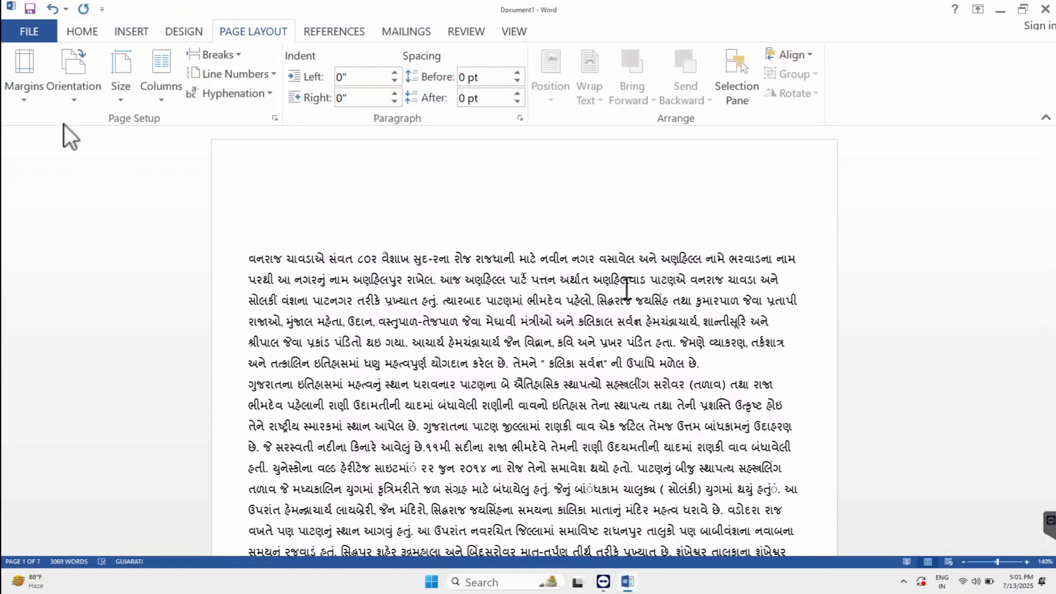
Set the gutter to 0 in the custom margin settings and apply it to the whole document
click(30, 104)
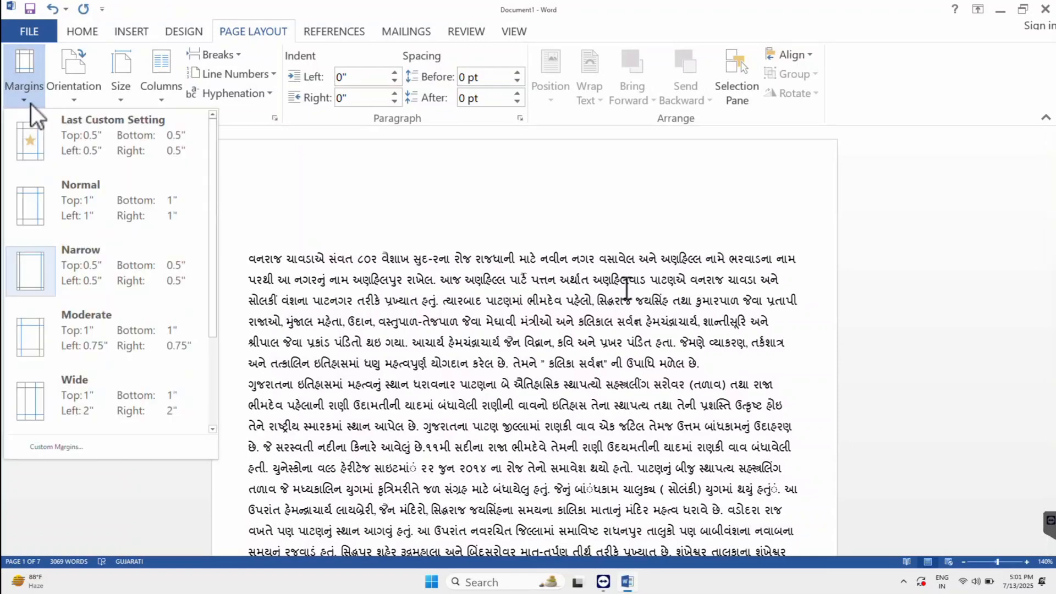
click(133, 447)
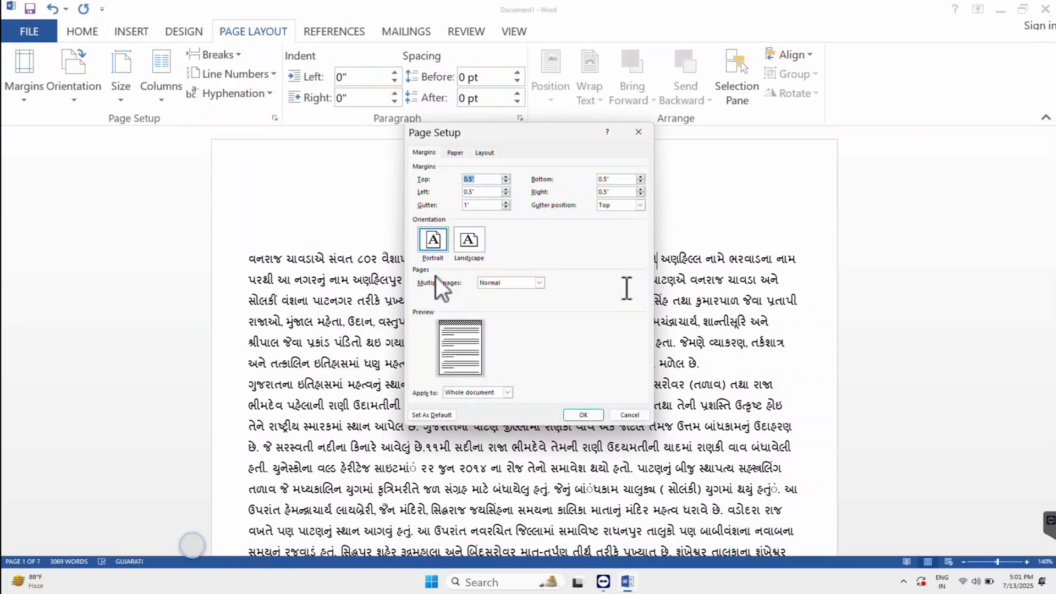
click(479, 205)
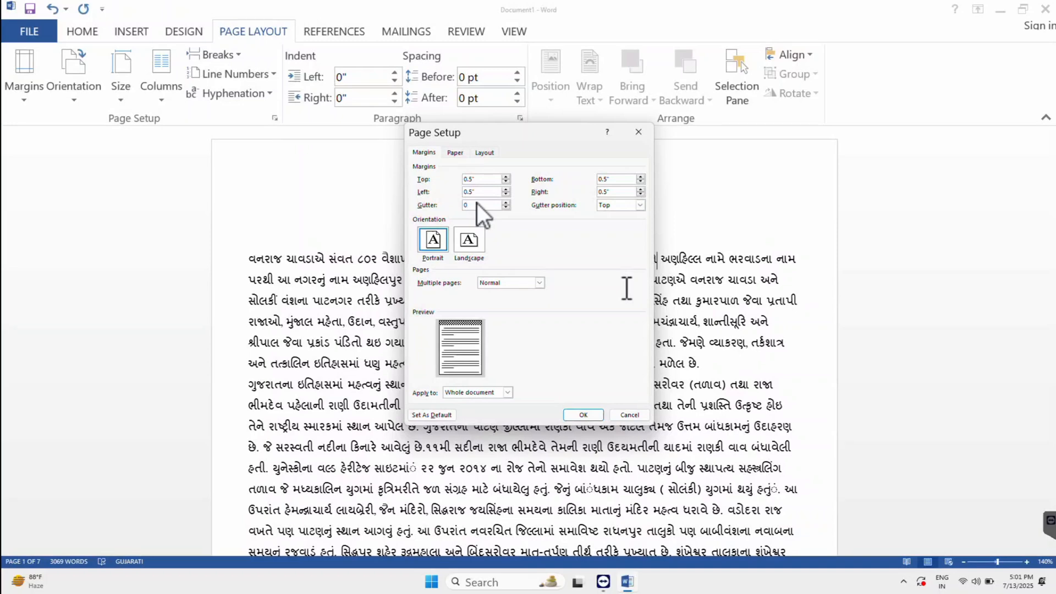
click(583, 415)
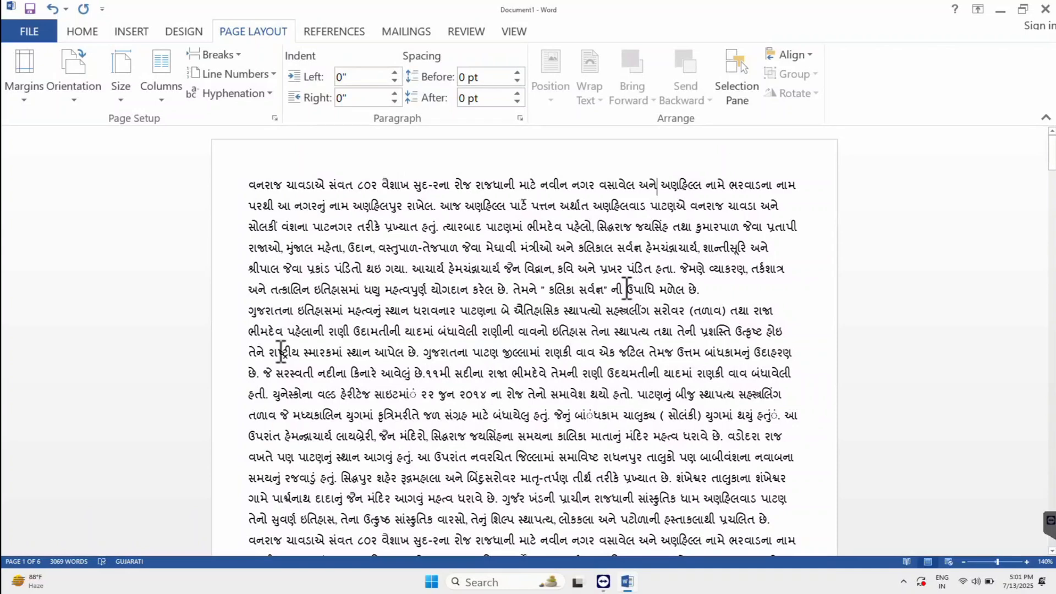
Try landscape page orientation on the document and switch it back to portrait
click(73, 105)
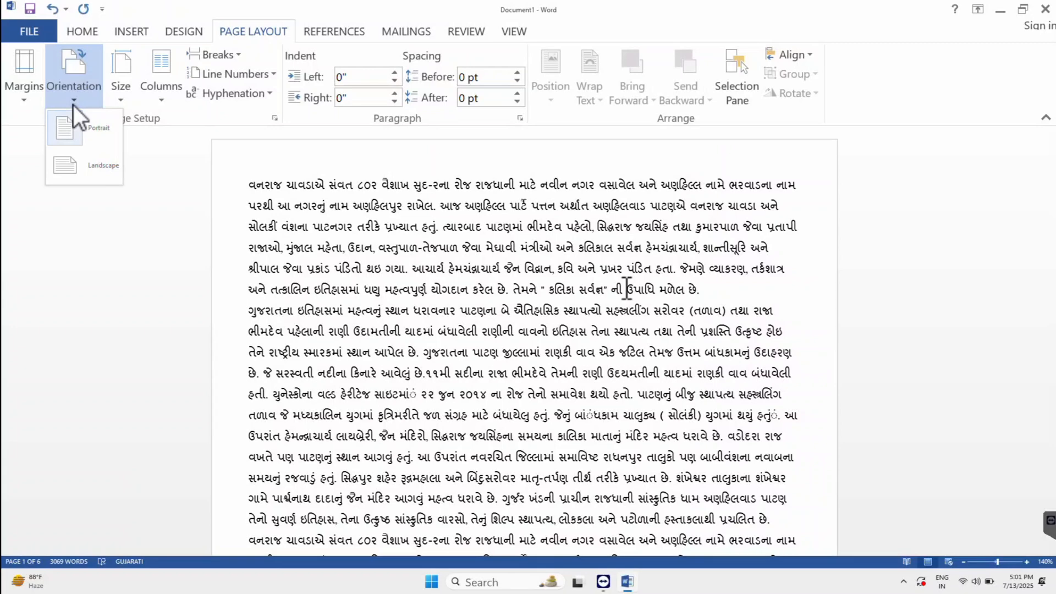
click(101, 160)
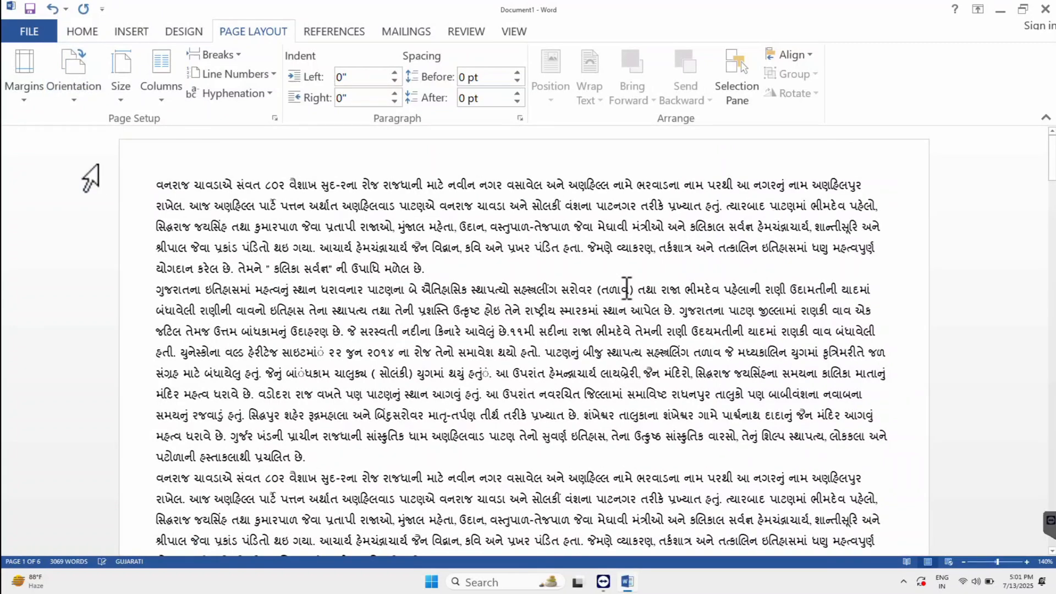
click(84, 92)
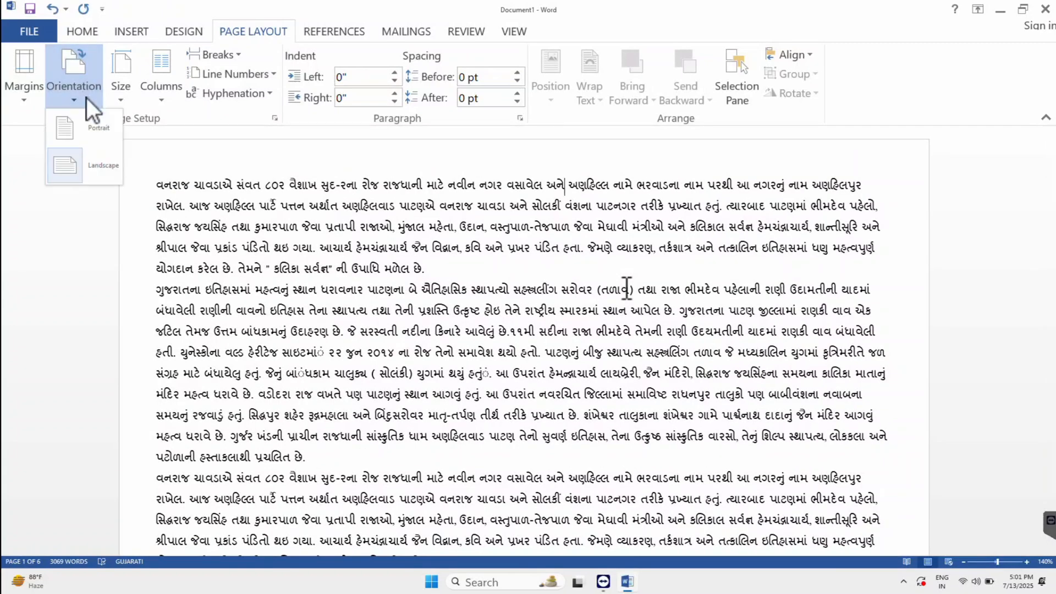
click(103, 137)
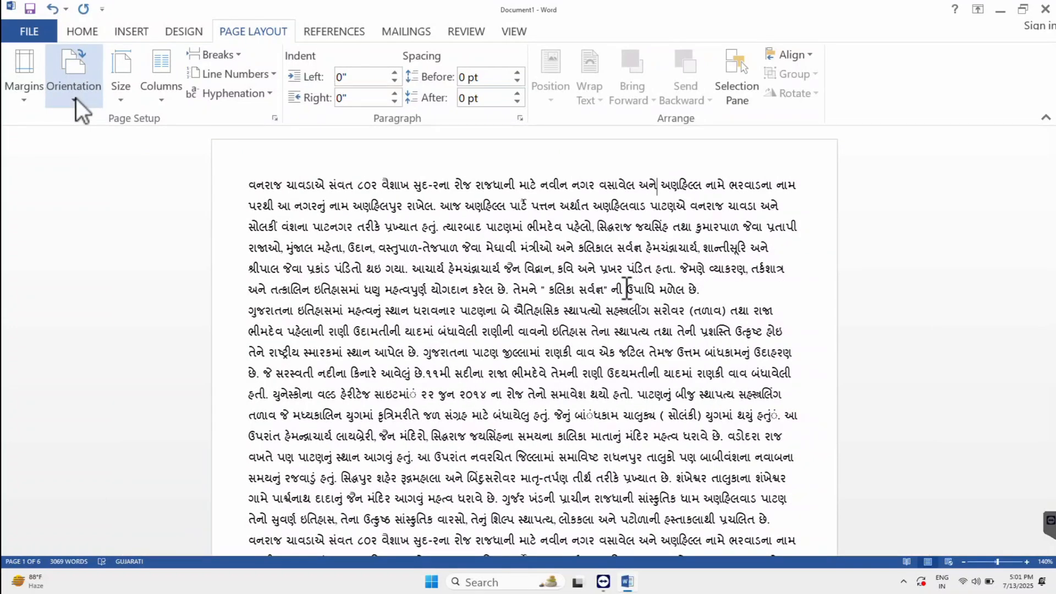
Set the paper size to A4 and lay out the document text in two columns
click(126, 97)
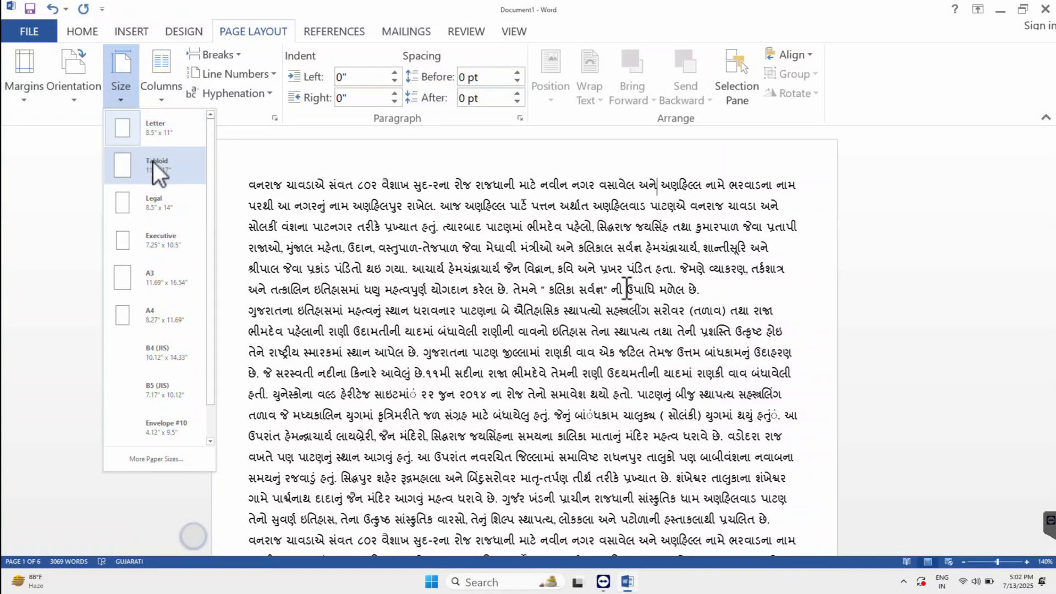
click(176, 315)
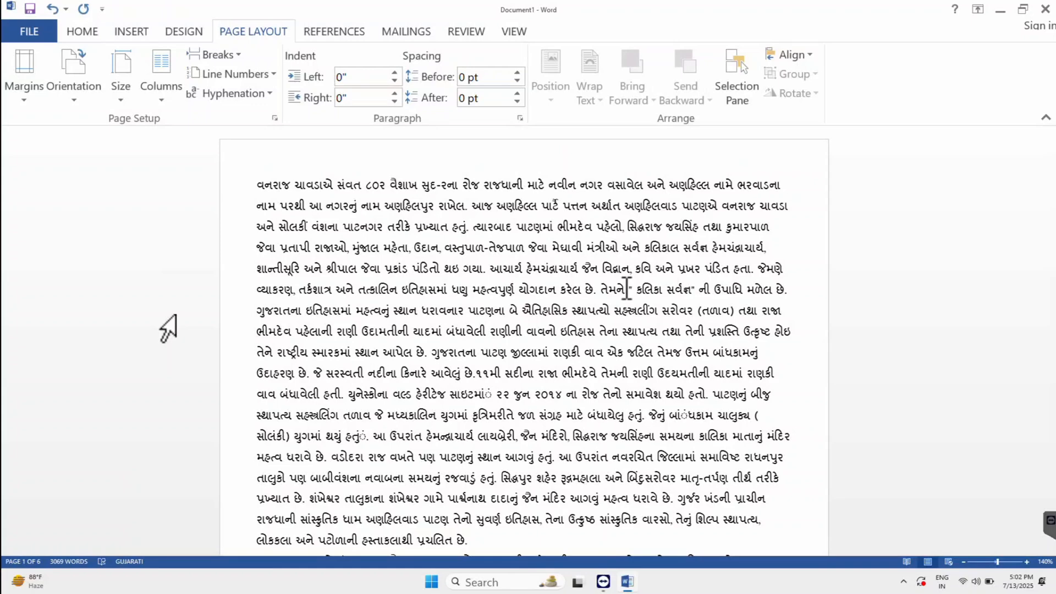
click(160, 103)
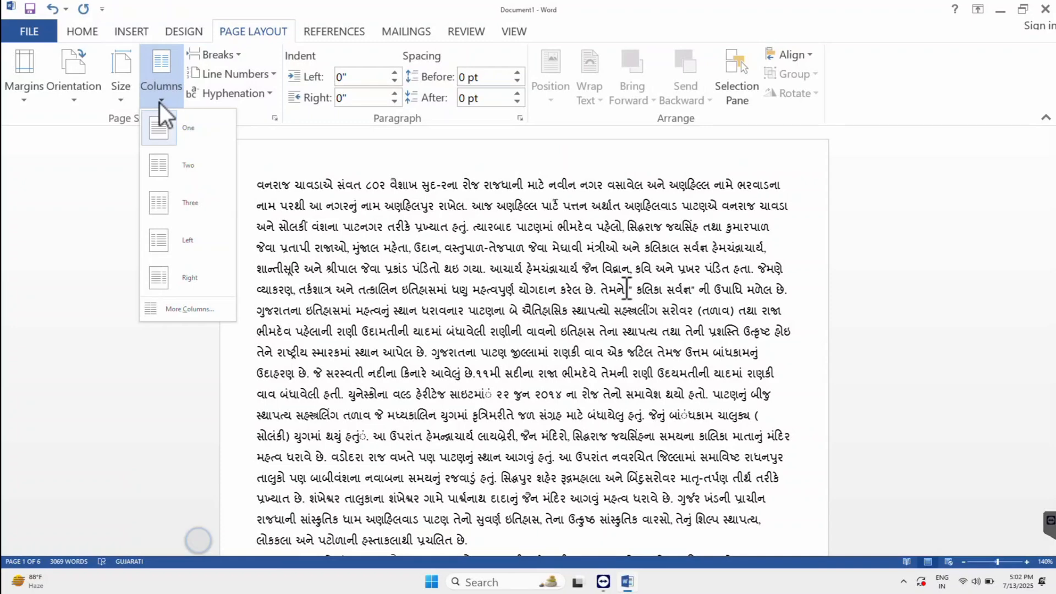
click(196, 153)
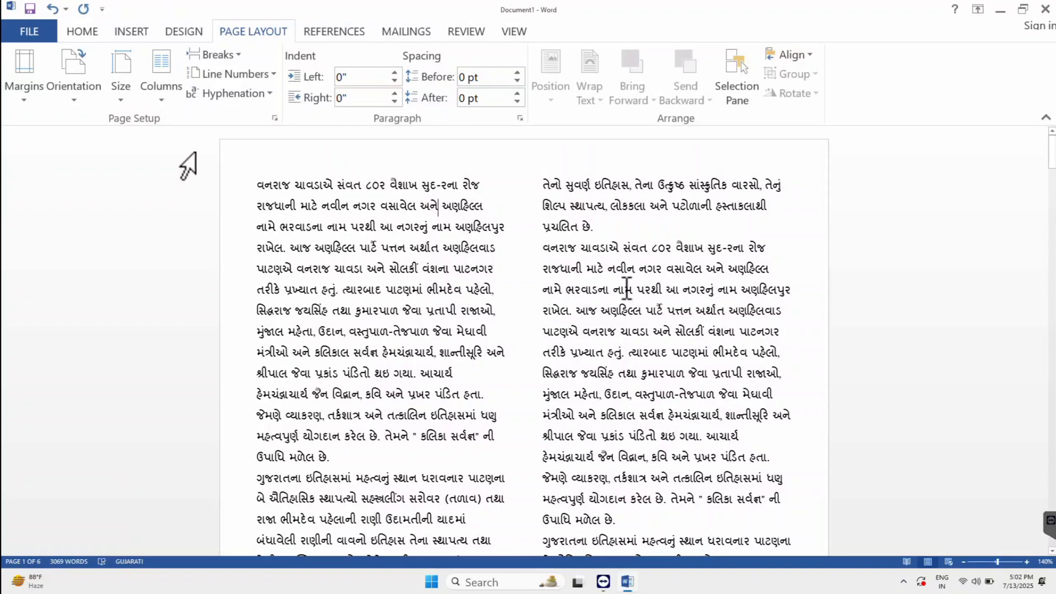
Lay out the document text in three columns, and raise the number of columns to 5 in the custom column settings
click(171, 101)
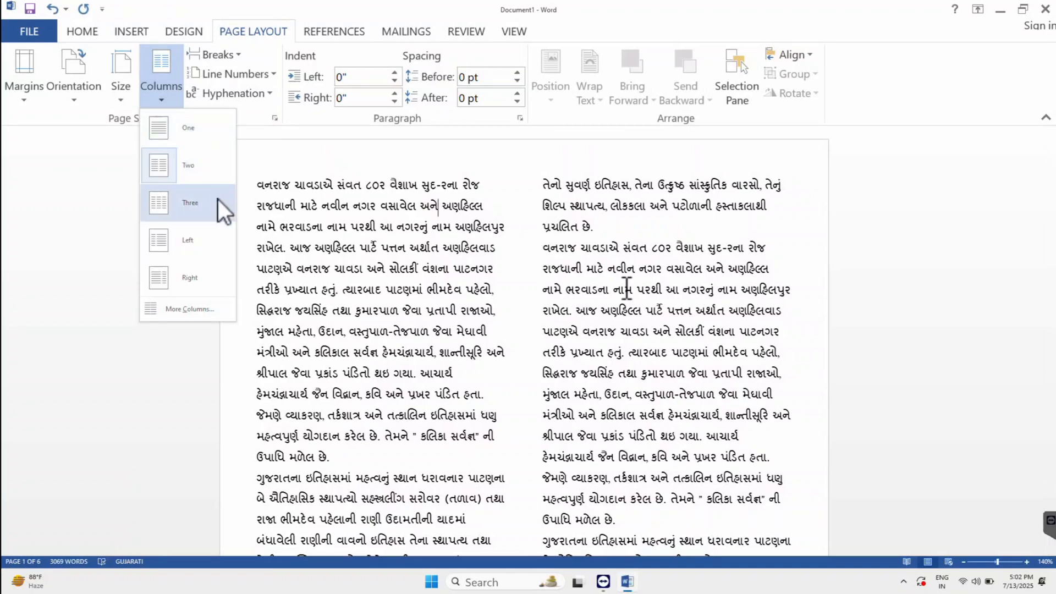
click(217, 202)
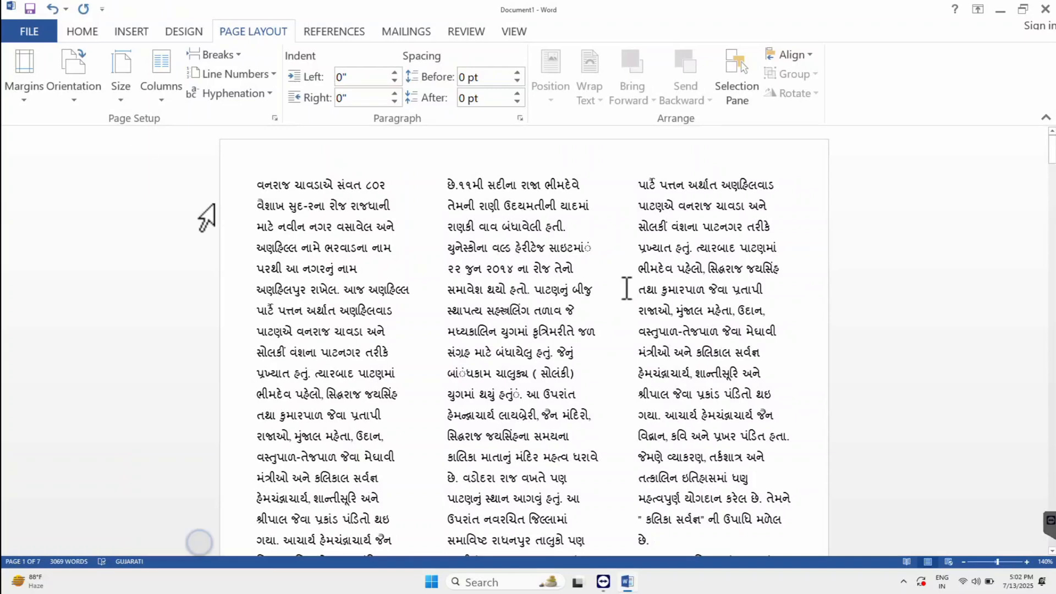
click(157, 97)
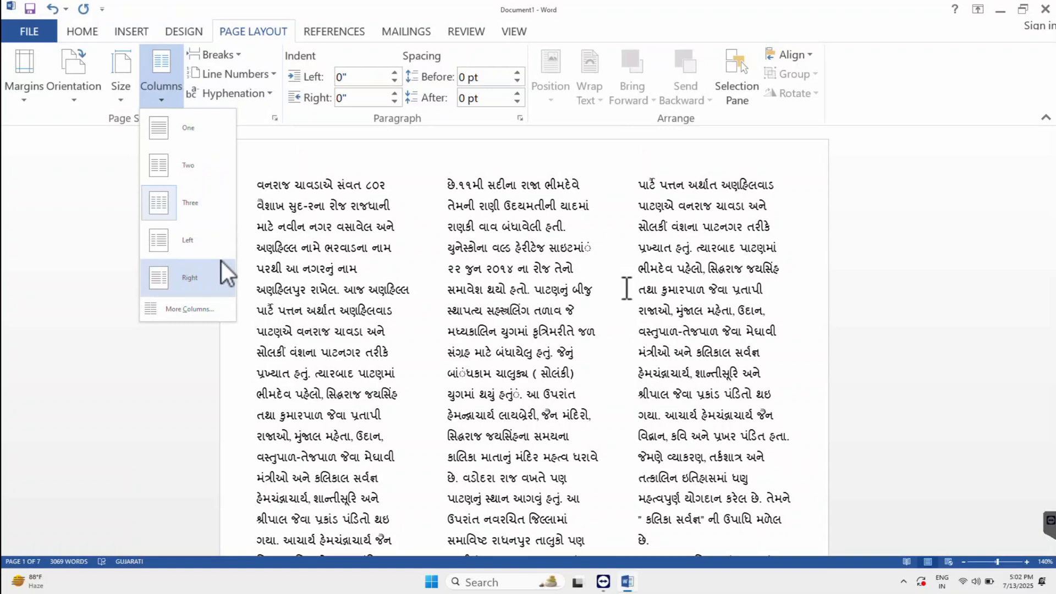
click(203, 309)
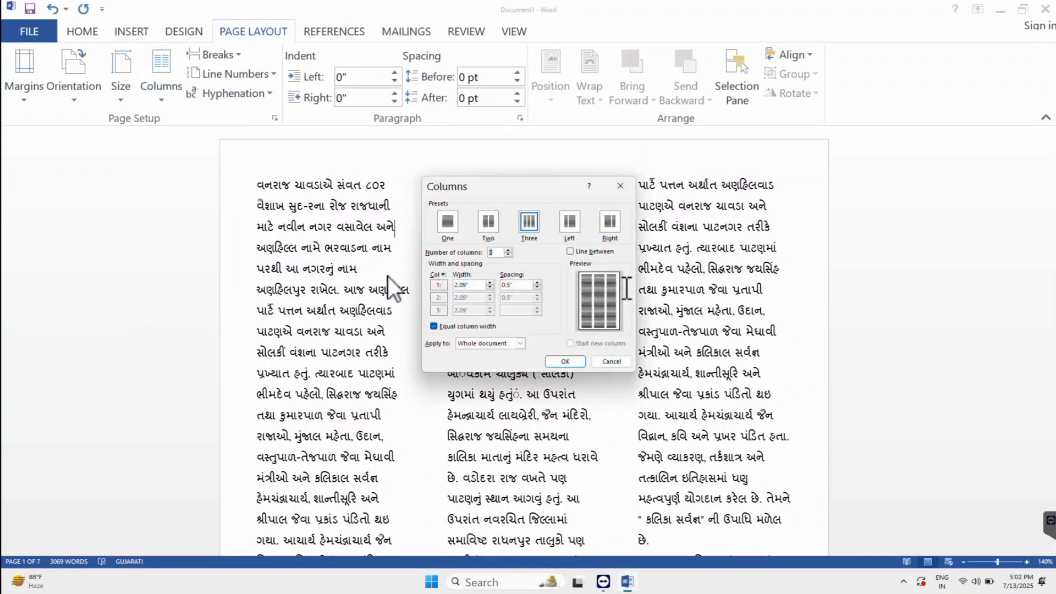
click(507, 254)
text(5)
click(565, 362)
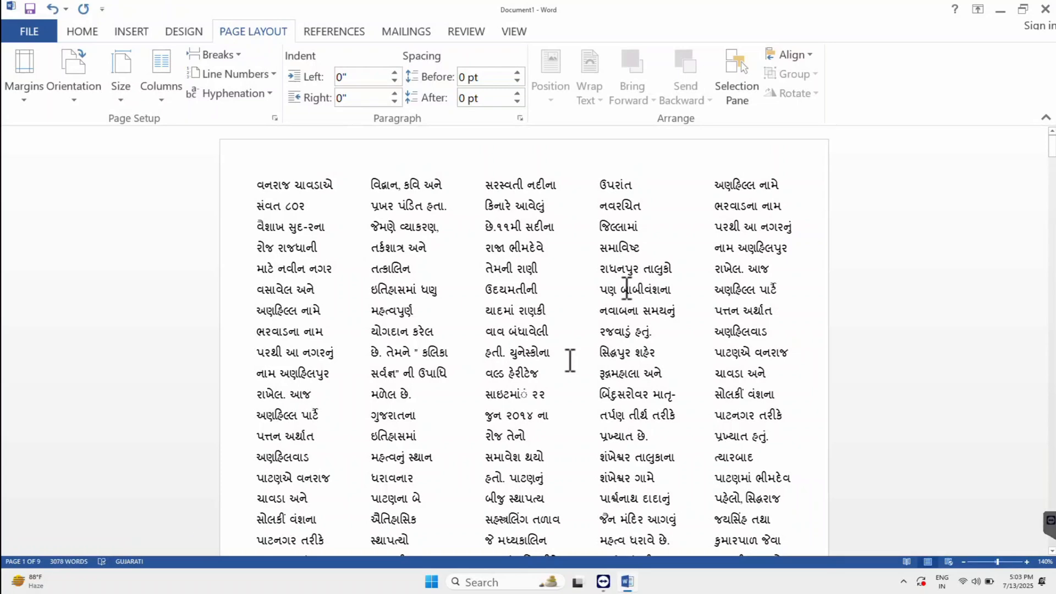
Arrange the document text in two columns and add a dividing line between them
click(159, 90)
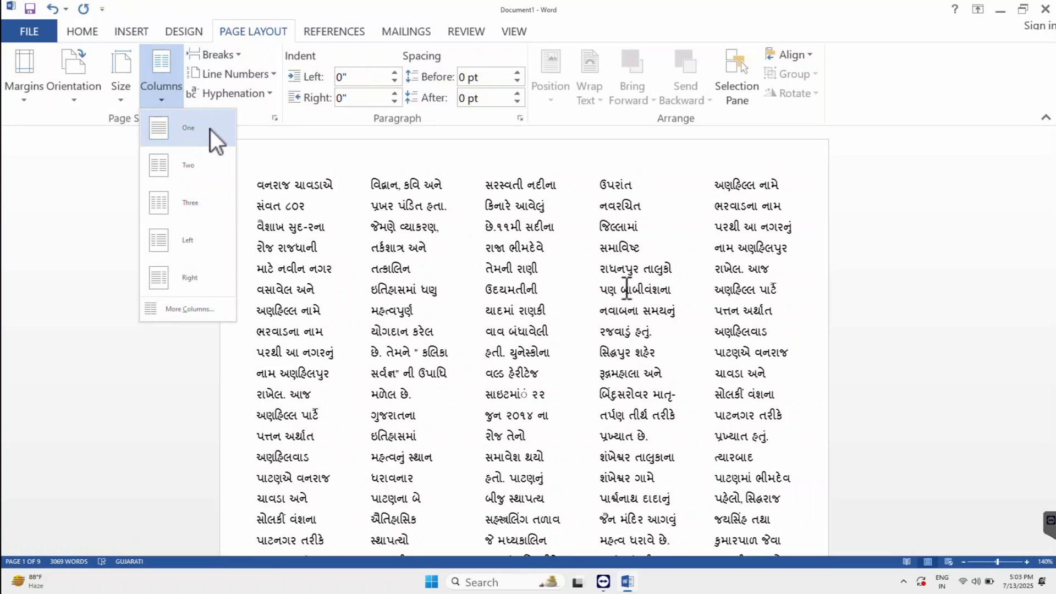
click(199, 156)
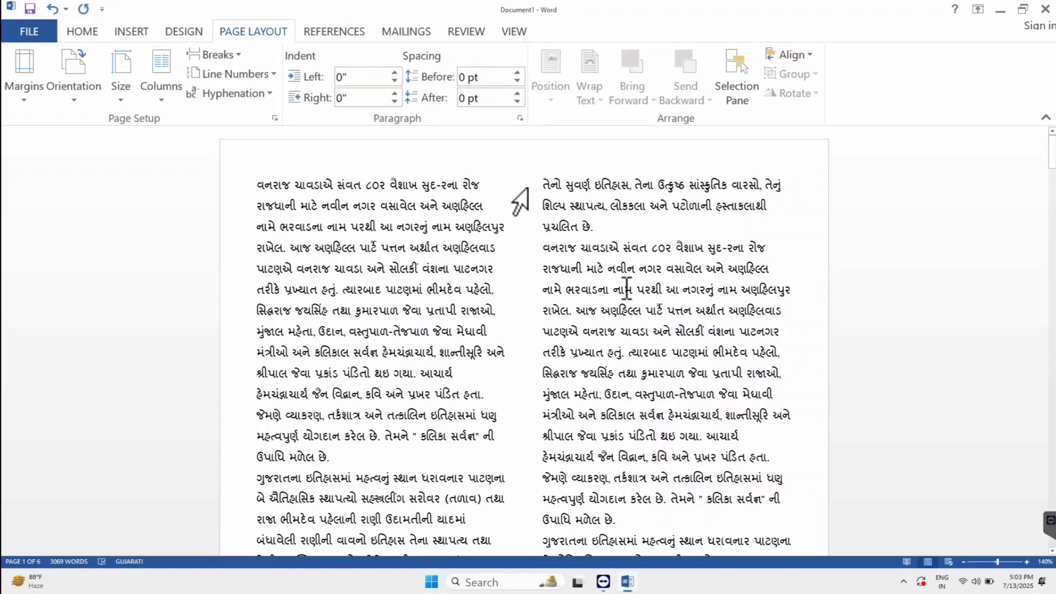
click(168, 84)
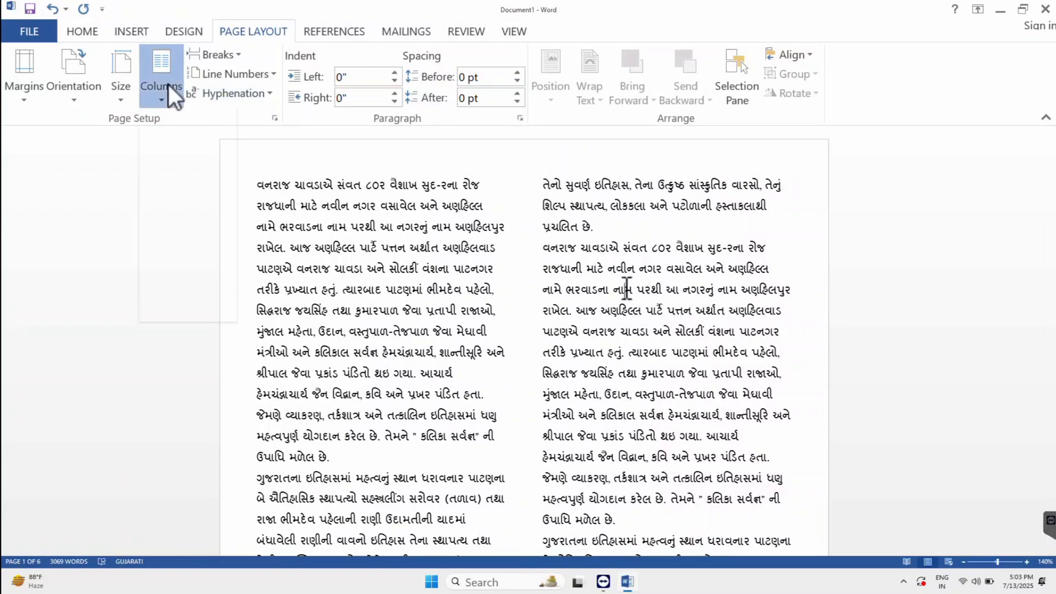
click(199, 306)
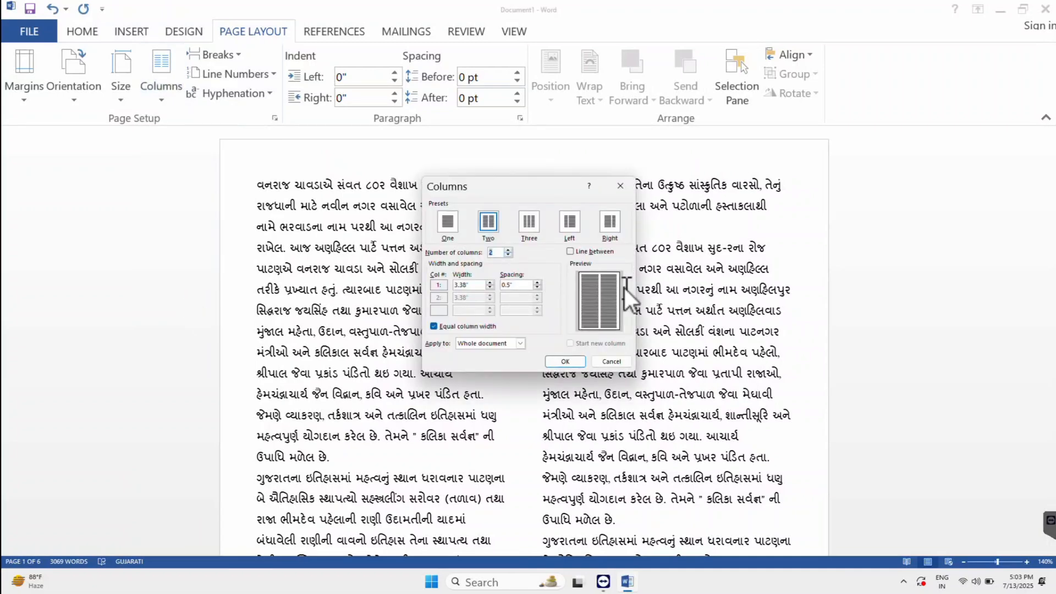
click(583, 255)
click(571, 362)
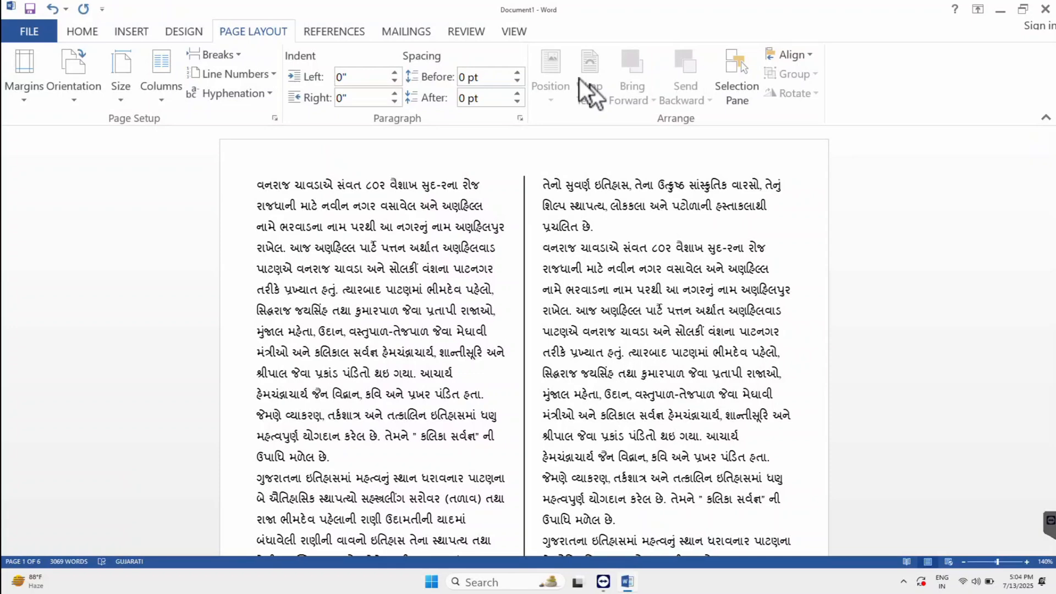
Set the document text back to one column and check the pages in the print preview
click(165, 93)
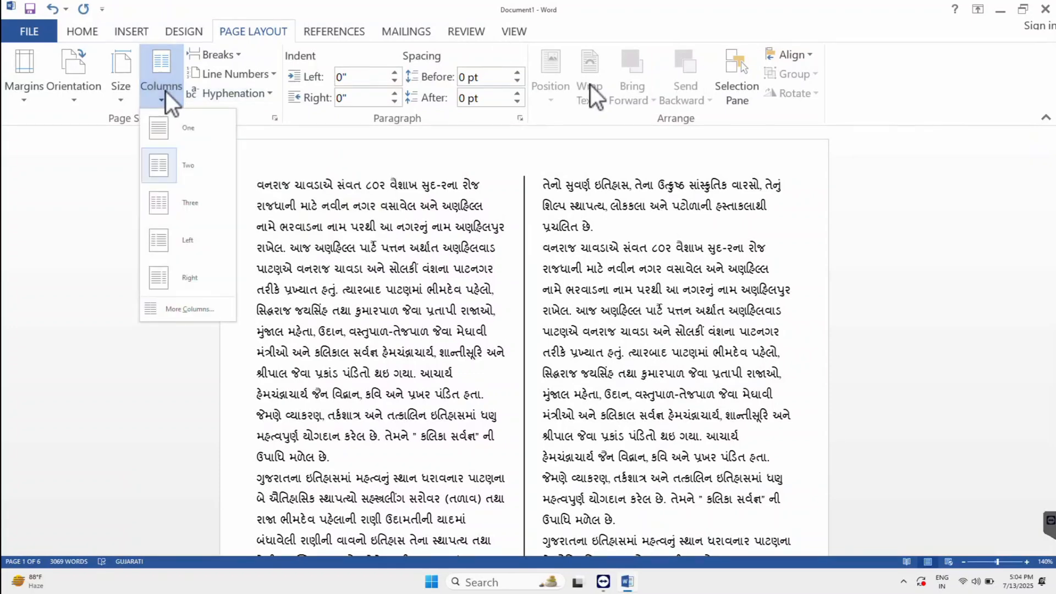
click(198, 131)
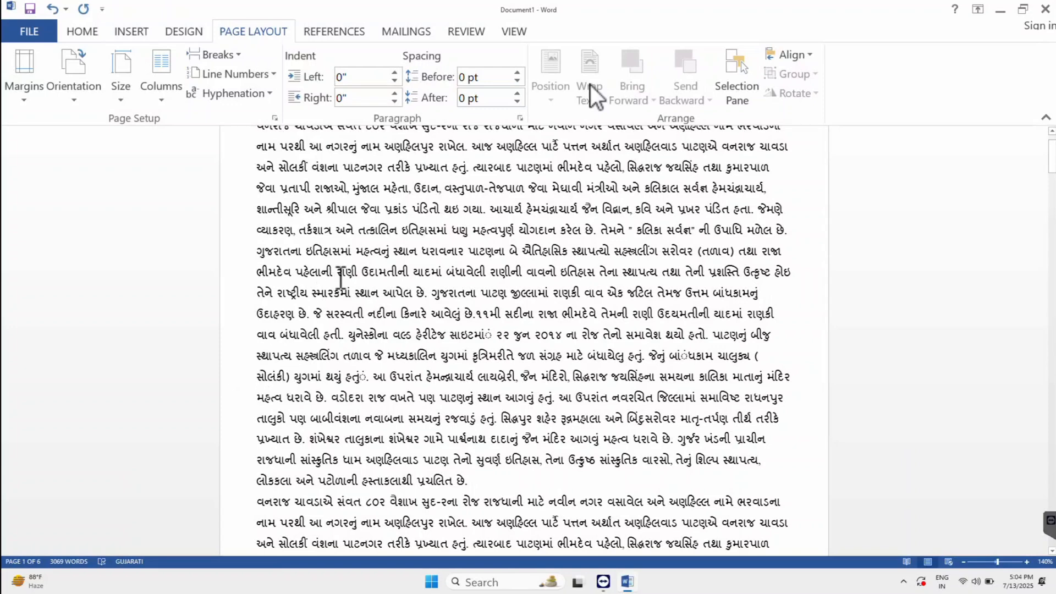
click(338, 274)
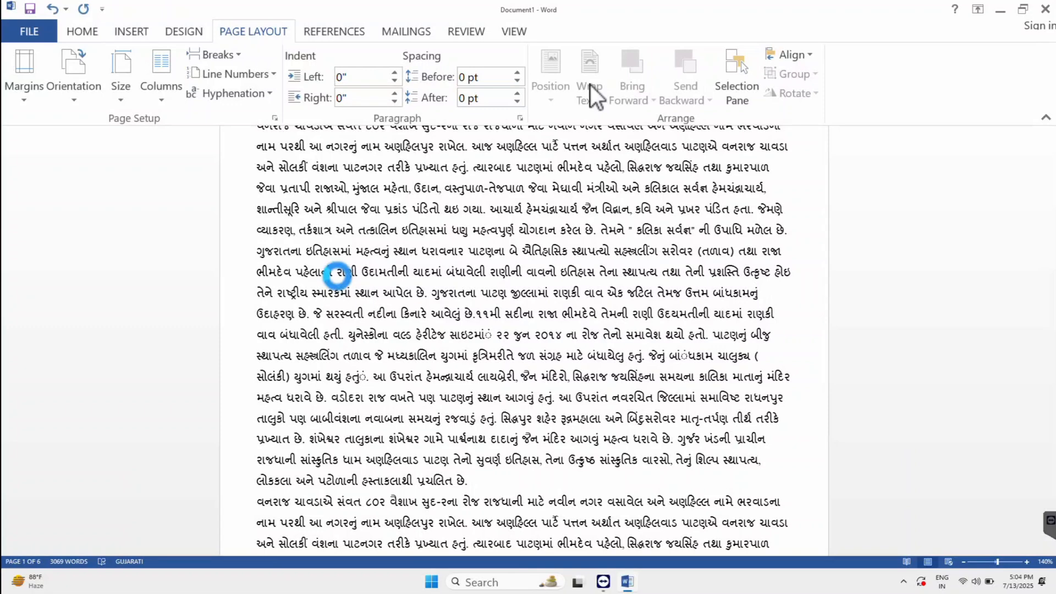
key(ctrl+p)
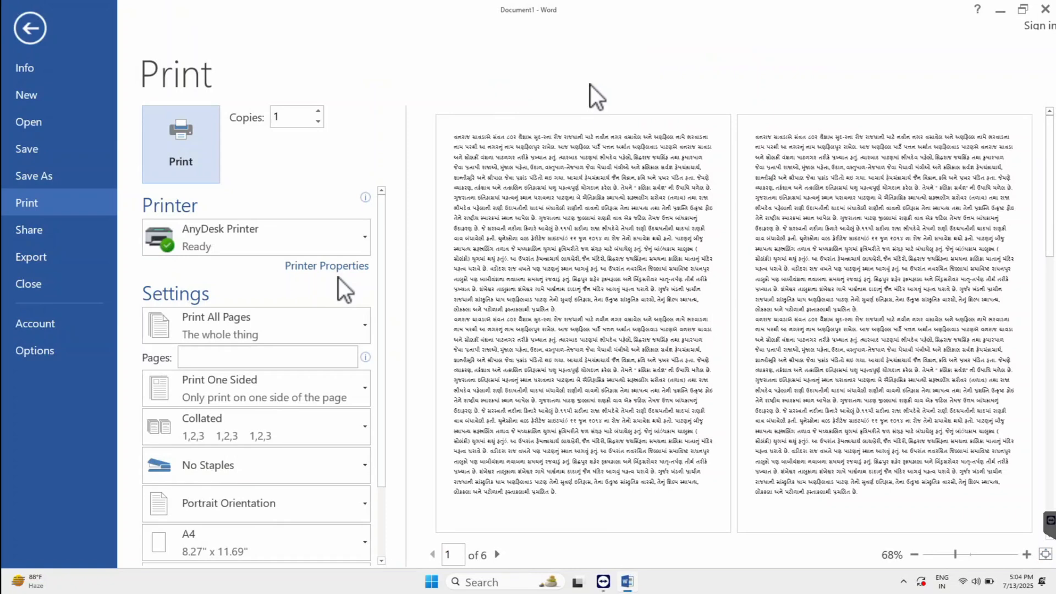
click(19, 34)
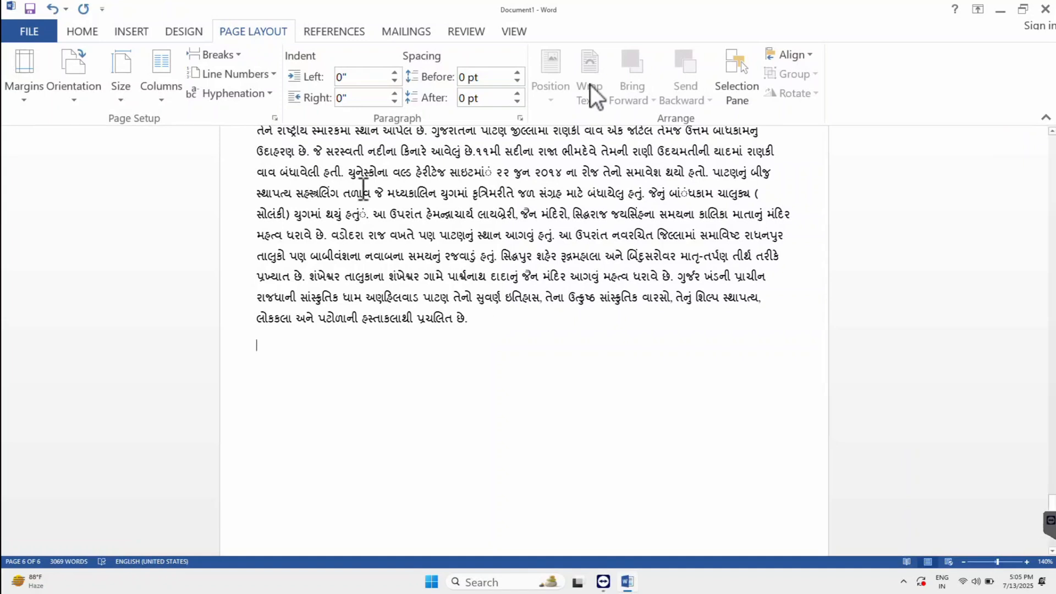
Insert a page break at the end of the document text
click(231, 56)
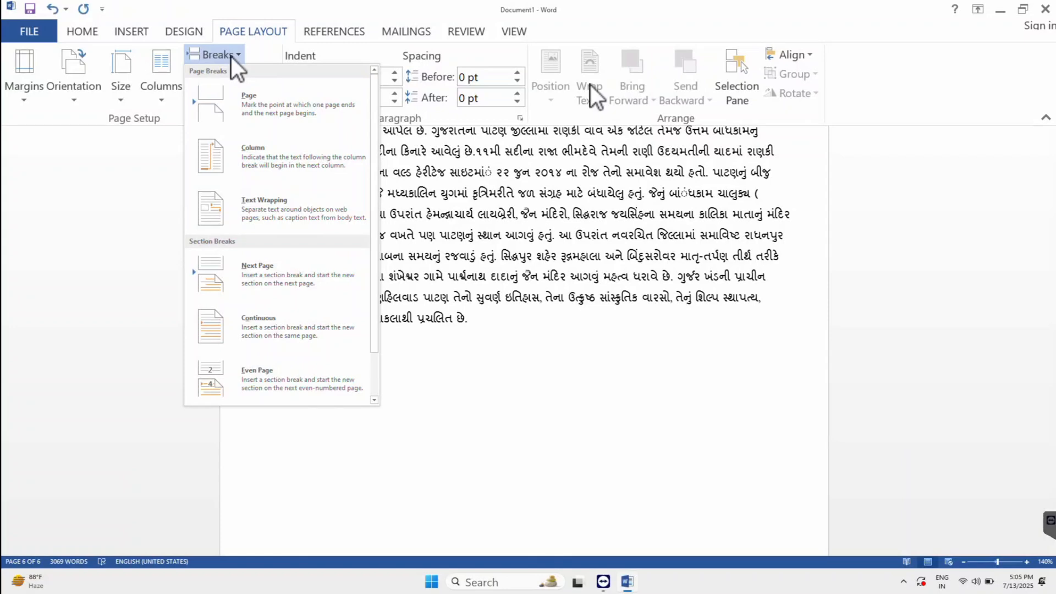
click(553, 319)
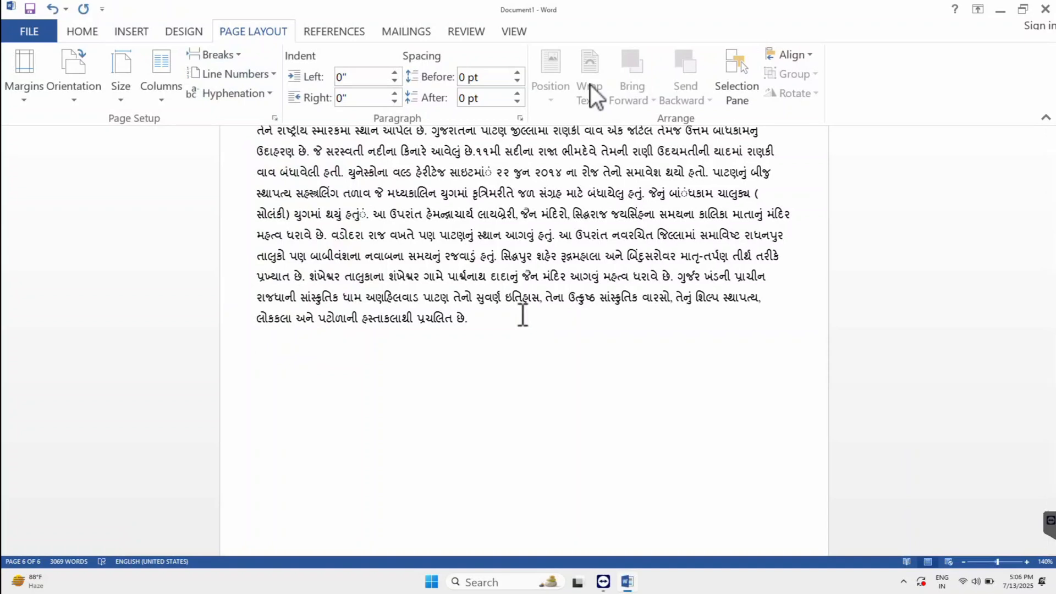
click(225, 55)
click(250, 107)
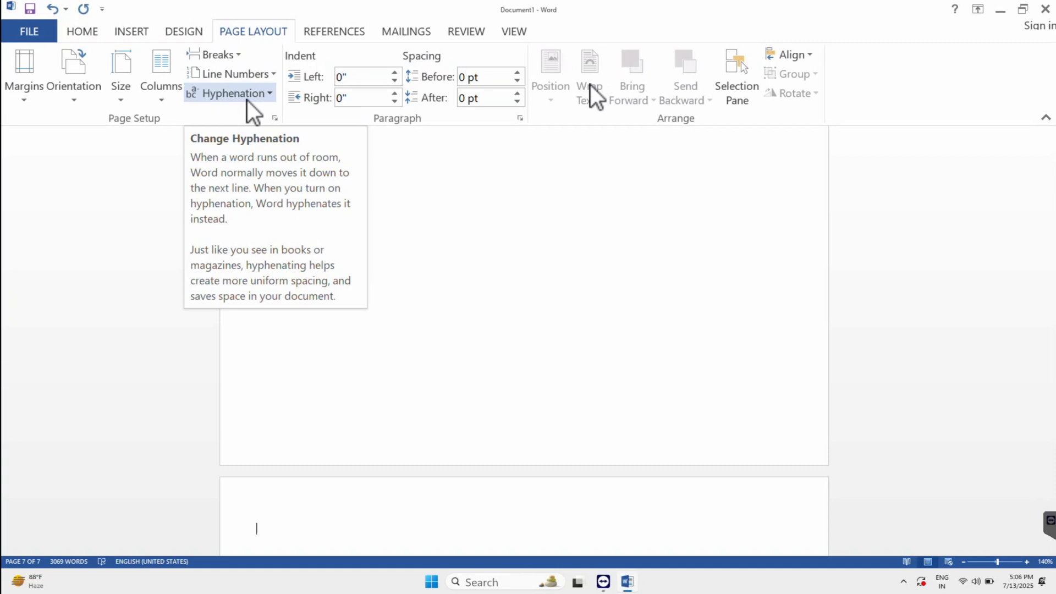
click(220, 55)
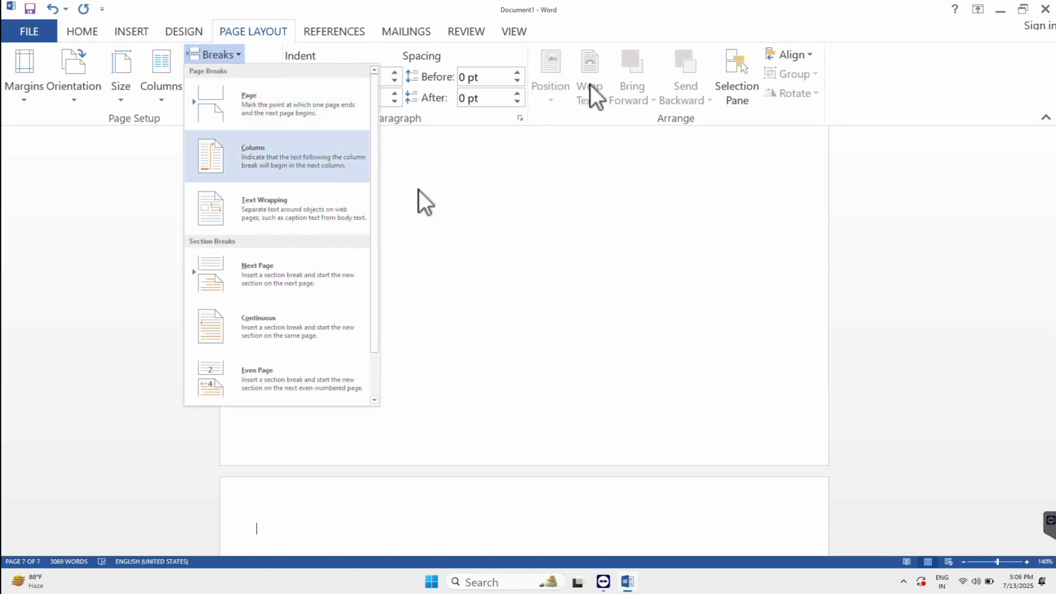
click(447, 264)
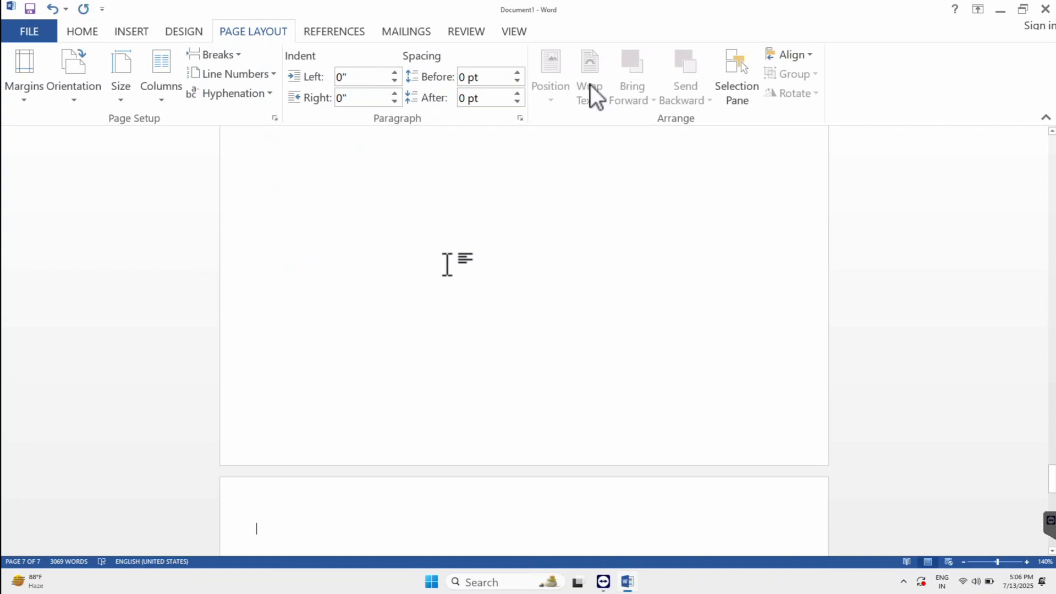
Delete all content of the document
key(ctrl+a)
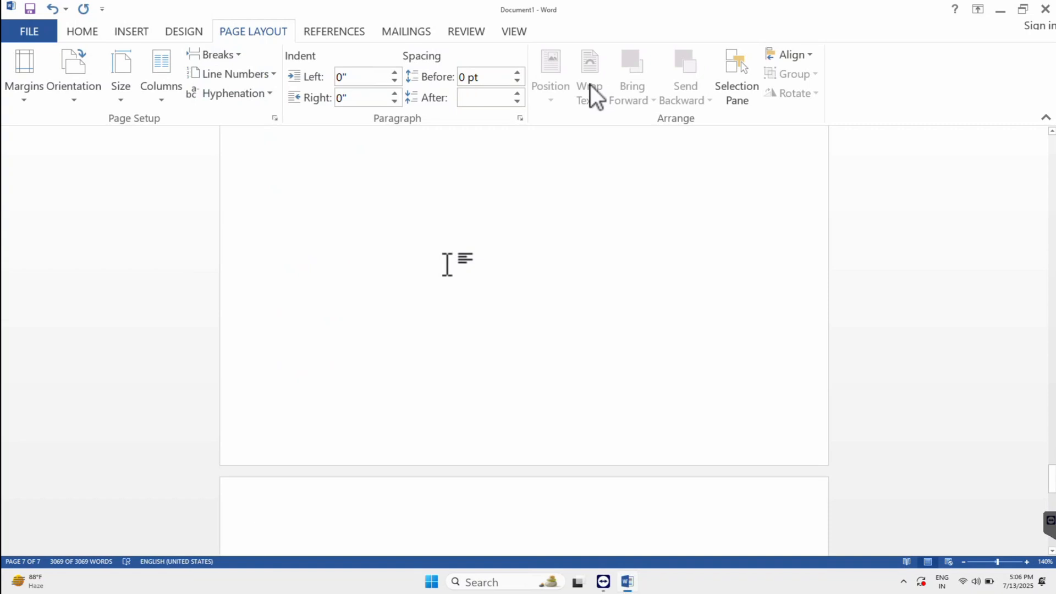
key(Delete)
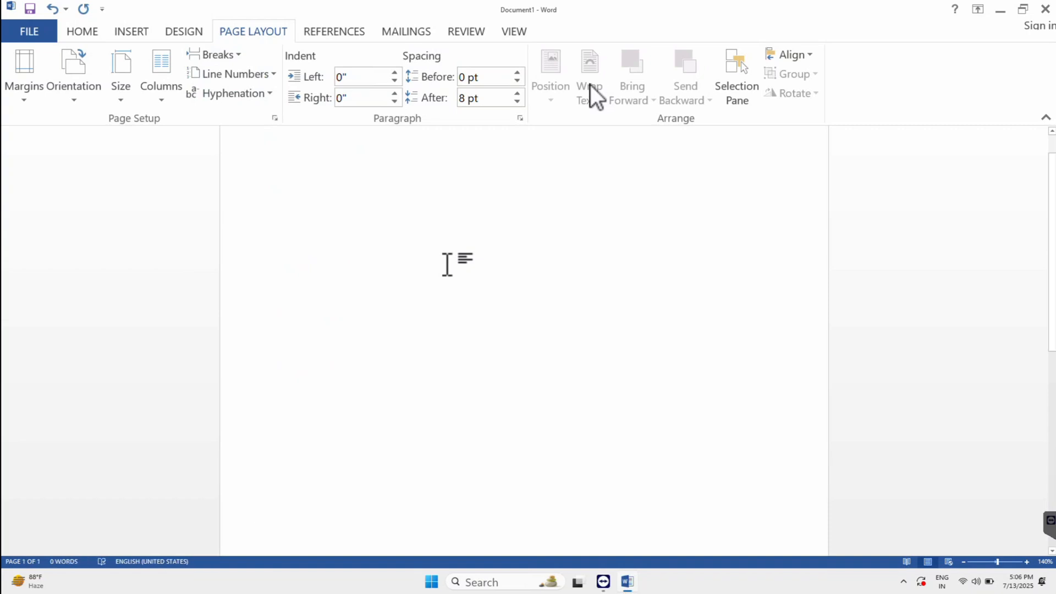
text(jdfjdfjdfhjdjfh)
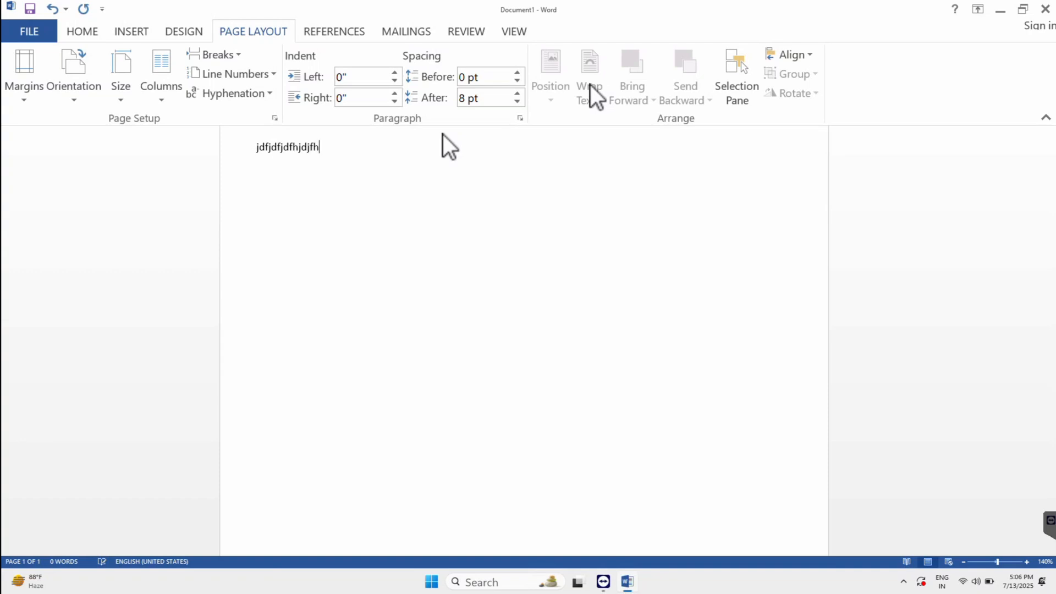
text(djfhdkjhfjdhfjdhfjdhfjdhjfhdjfhdjhfjd)
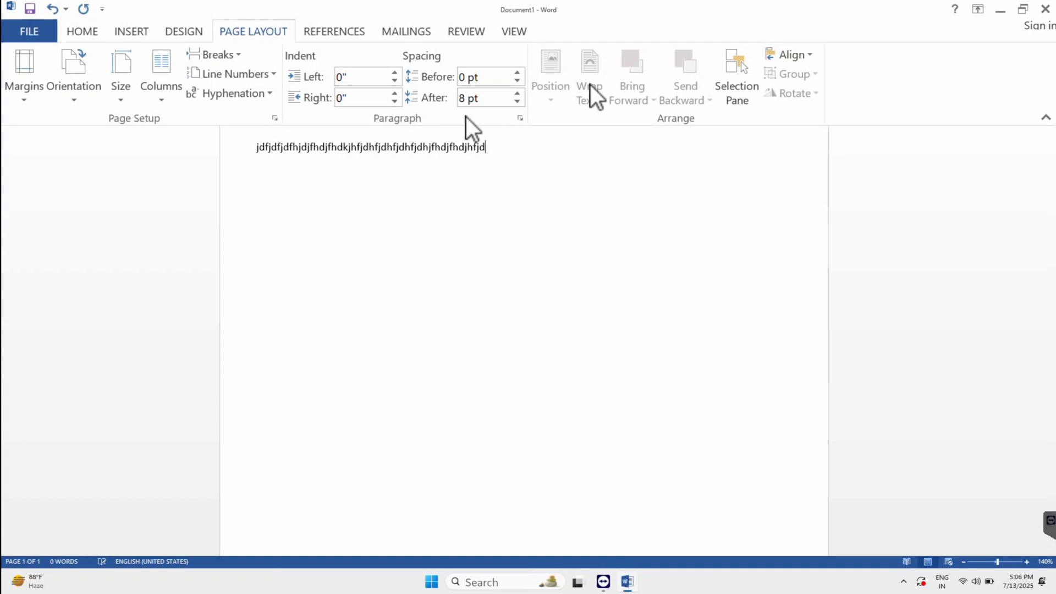
text(hfjdhfjdhfjhdjfhdk)
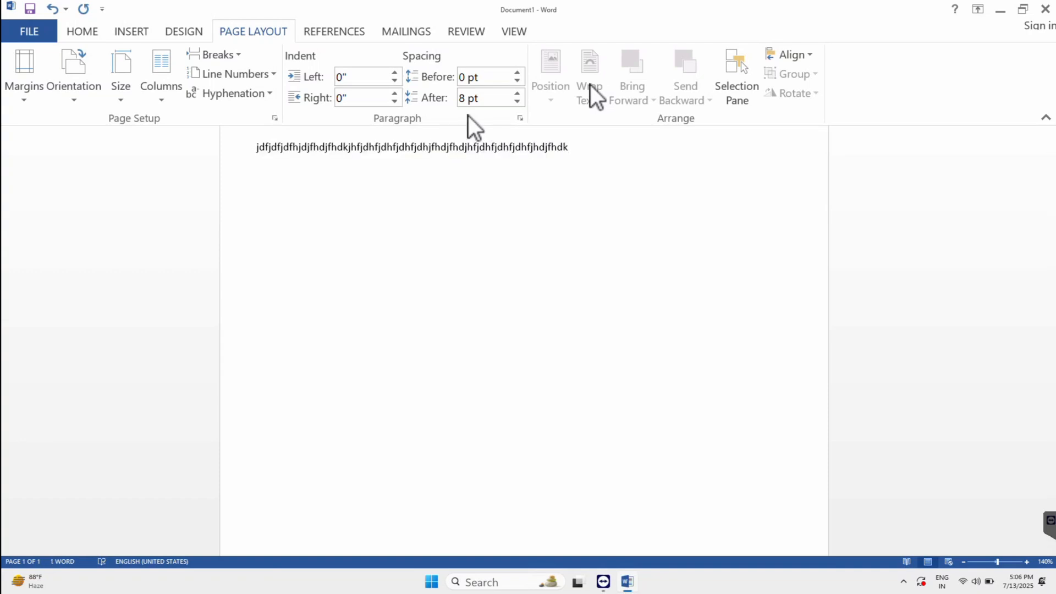
key(BackSpace)
key(BackSpace)
key(BackSpace)
key(BackSpace)
key(BackSpace)
key(BackSpace)
key(BackSpace)
key(BackSpace)
key(BackSpace)
key(BackSpace)
key(BackSpace)
key(BackSpace)
key(BackSpace)
key(BackSpace)
key(BackSpace)
key(BackSpace)
key(BackSpace)
key(BackSpace)
key(BackSpace)
key(BackSpace)
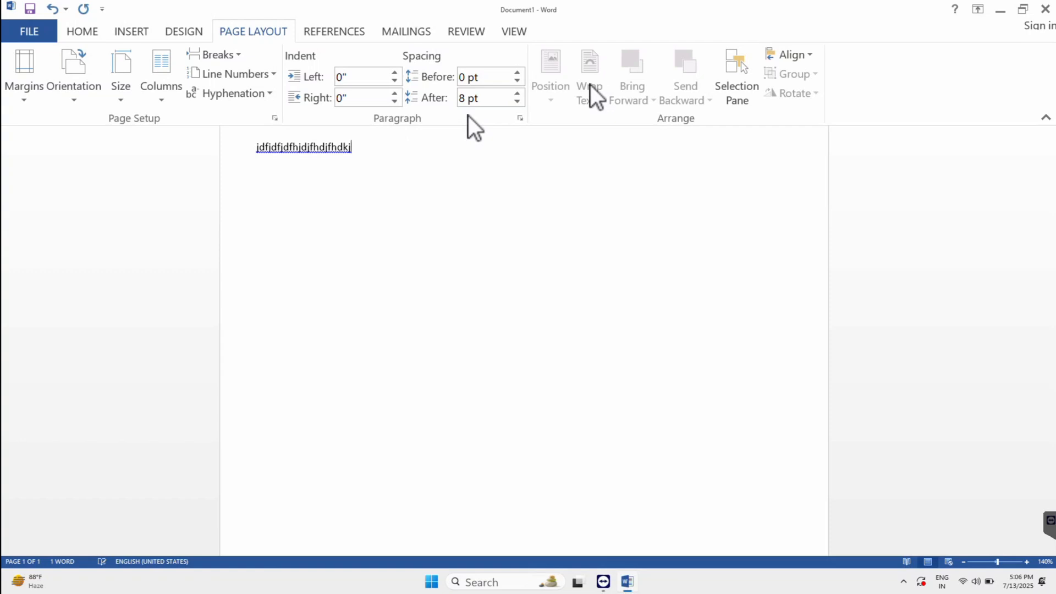
key(BackSpace)
key(BackSpace)
key(BackSpace)
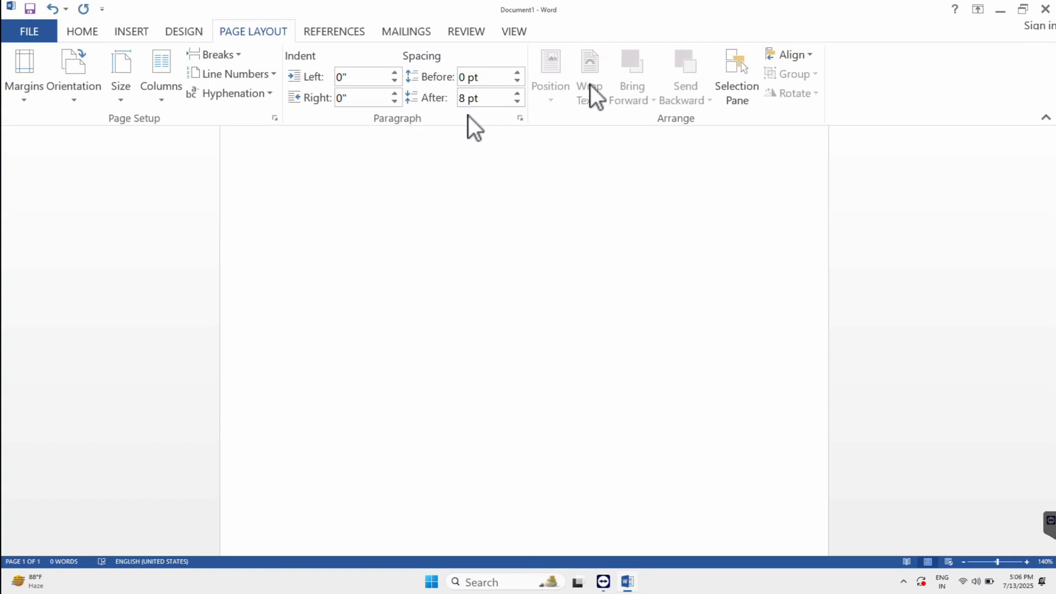
Enter "1." on the empty page and apply a two-column layout
text(1.)
click(163, 102)
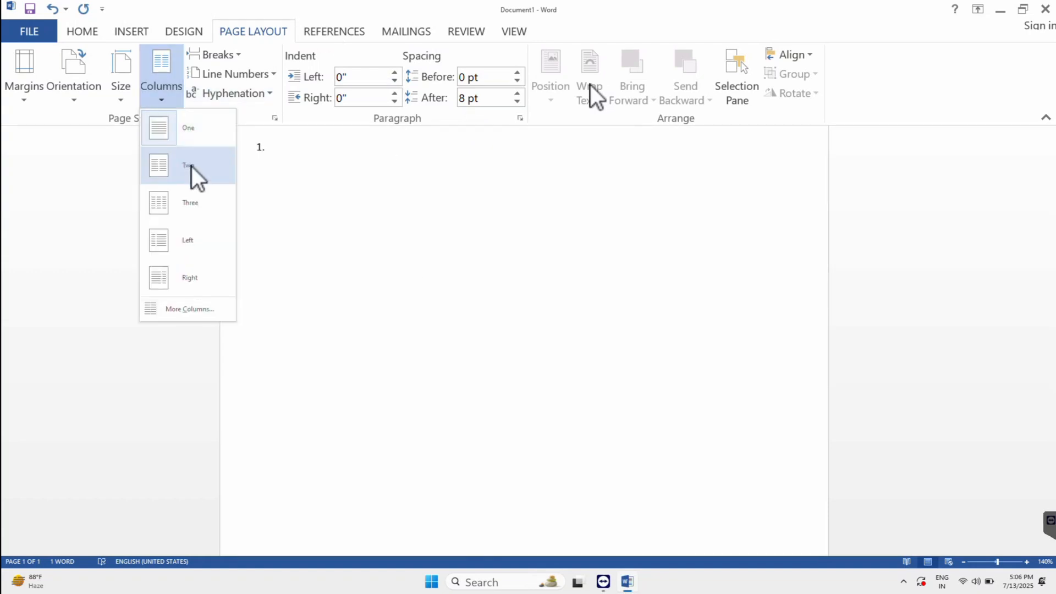
click(192, 168)
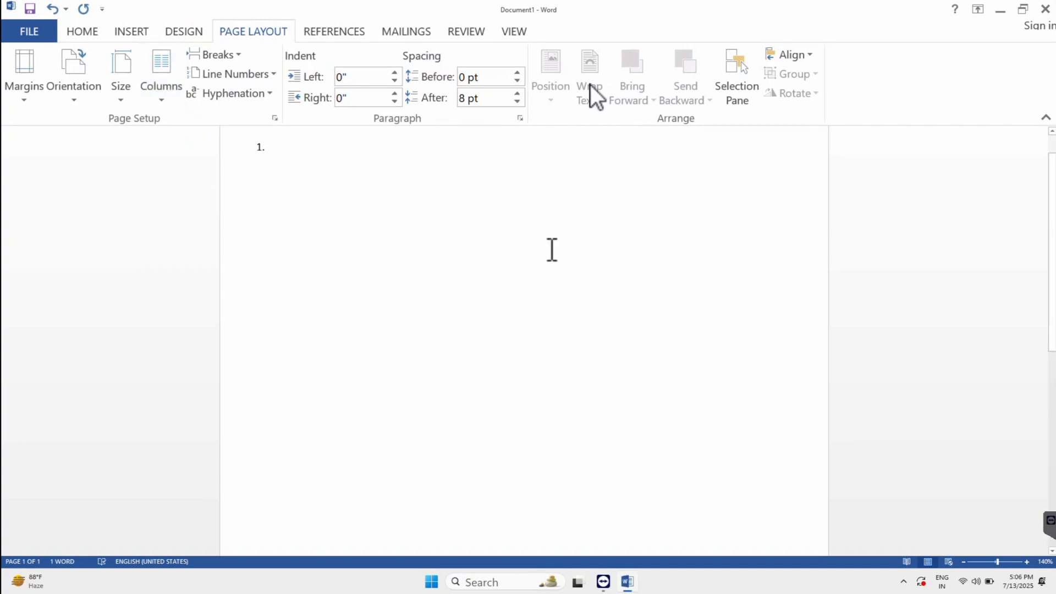
Insert a column break after "1." to continue in the second column
double_click(603, 156)
click(604, 156)
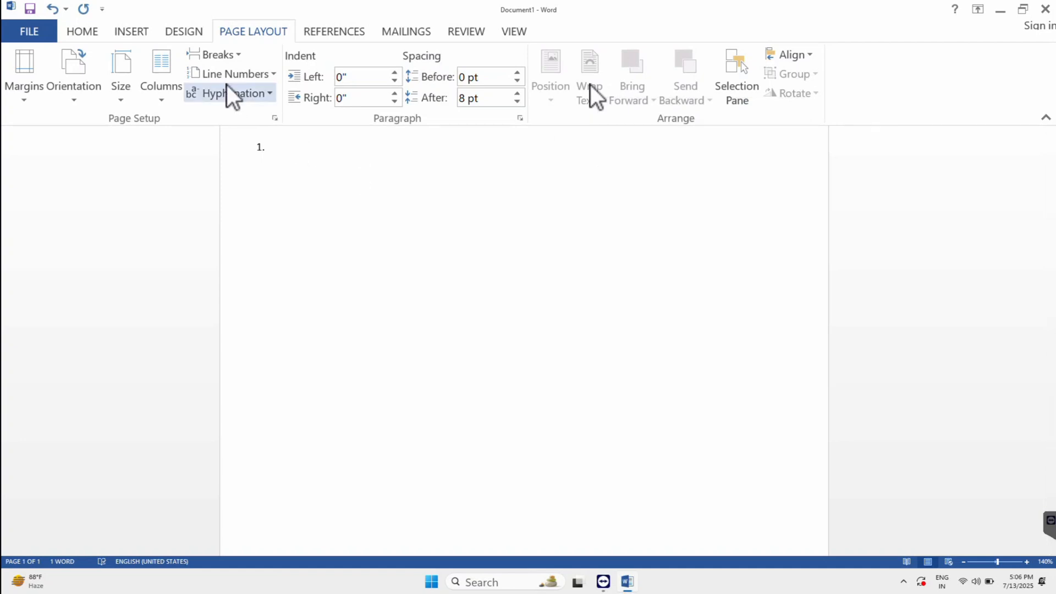
click(231, 57)
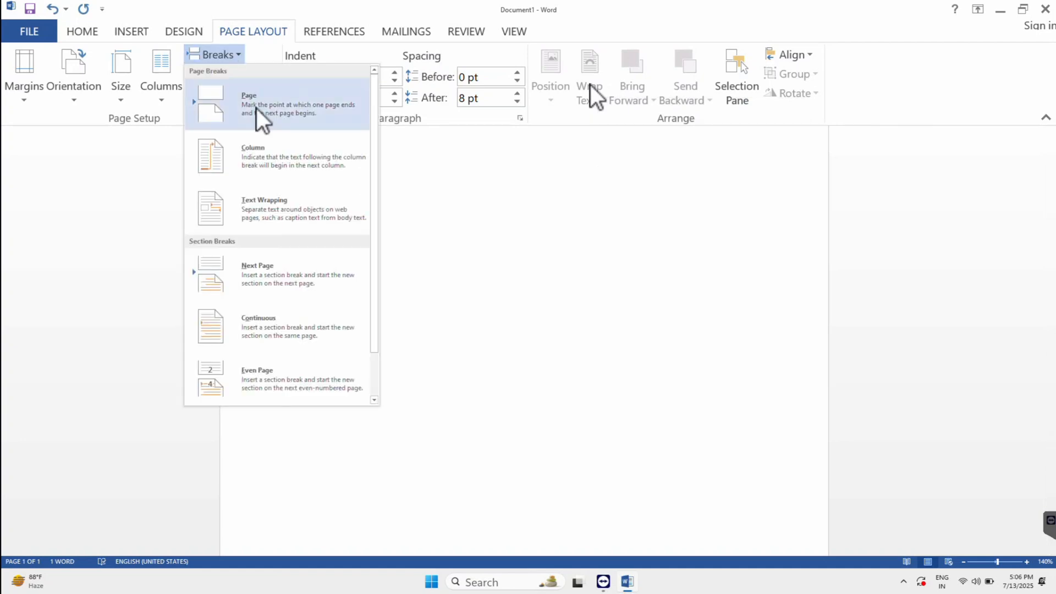
click(254, 157)
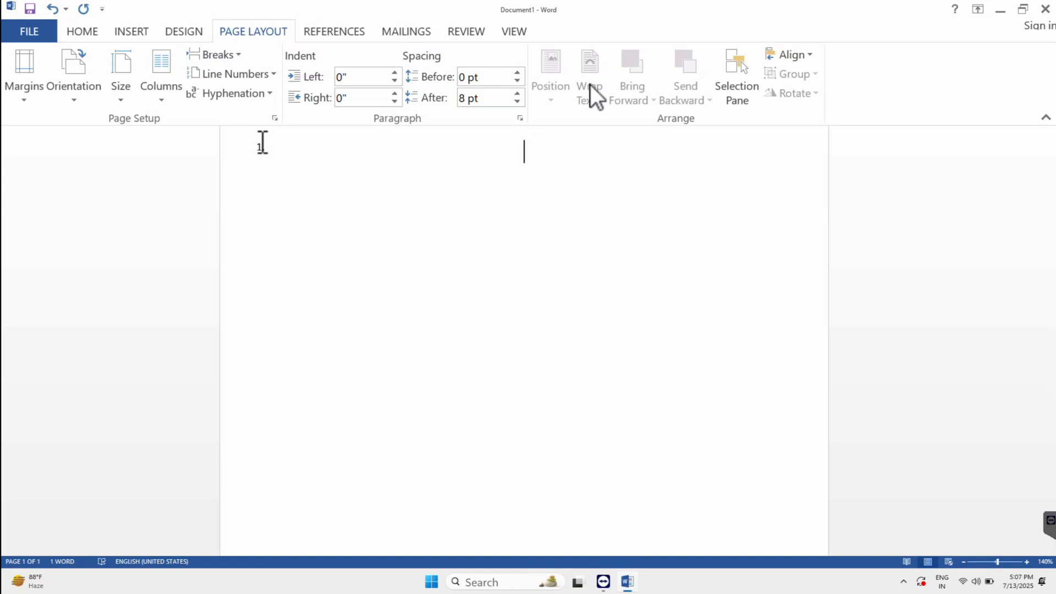
Clear the page and generate sample paragraphs with =rand()
key(BackSpace)
text(=rand())
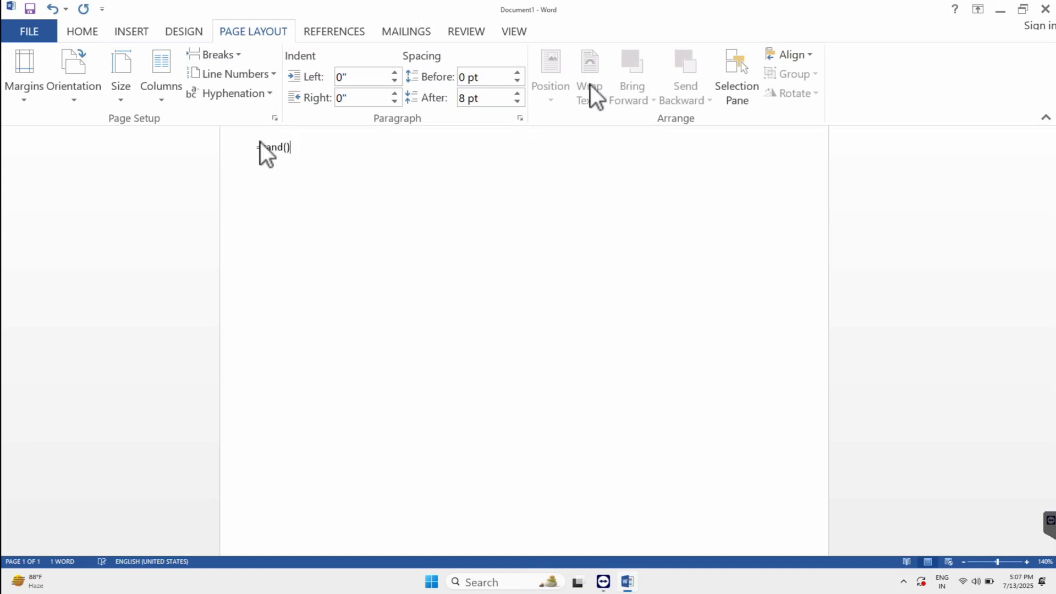
key(Return)
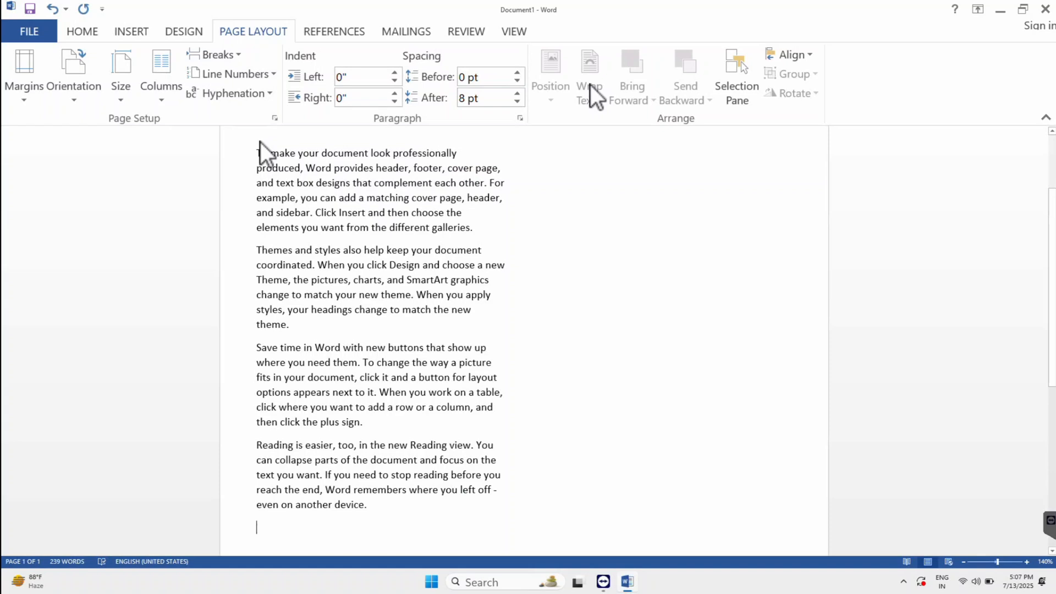
Set all of the sample text to a one-column layout
click(147, 92)
click(176, 127)
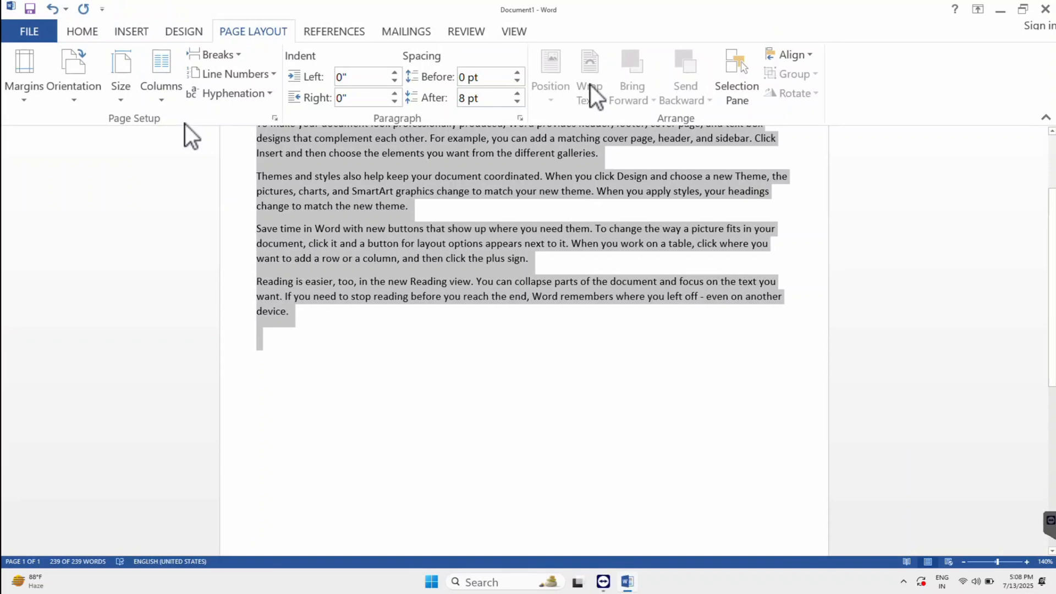
Copy all of the sample text and paste it repeatedly at the document's end until it runs onto a third page
key(ctrl+c)
key(ctrl+End)
key(ctrl+v)
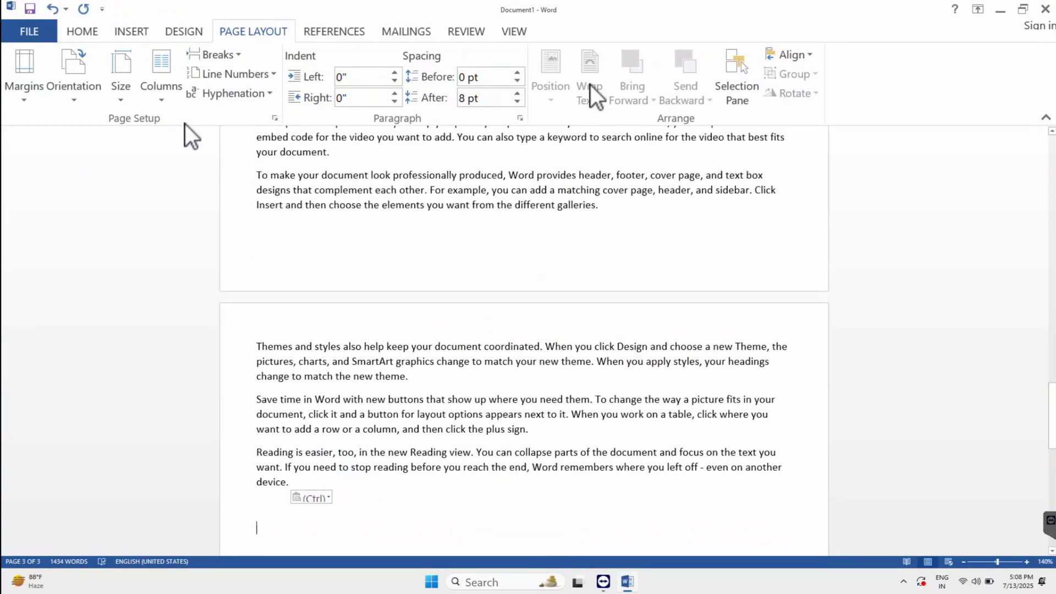
Apply continuous line numbering to the document
click(274, 74)
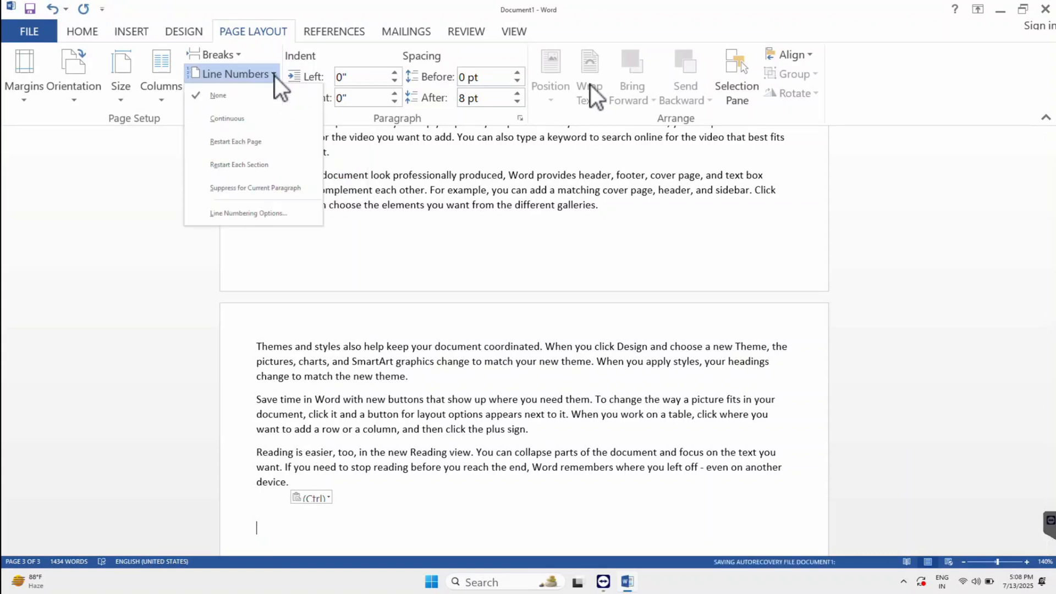
click(249, 137)
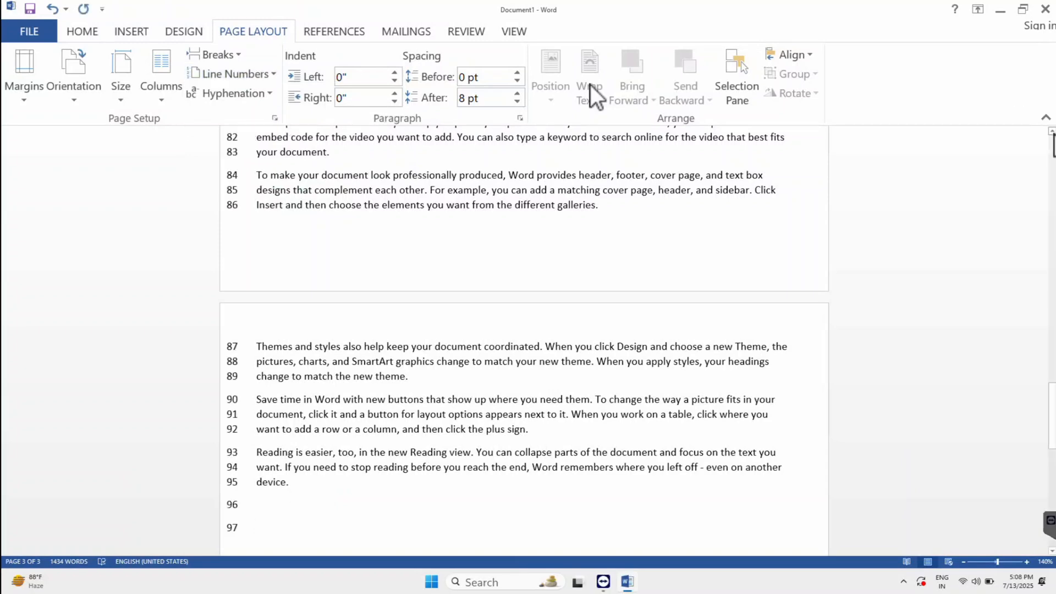
Examine how the line numbers run from the last page back across the earlier pages
click(1052, 133)
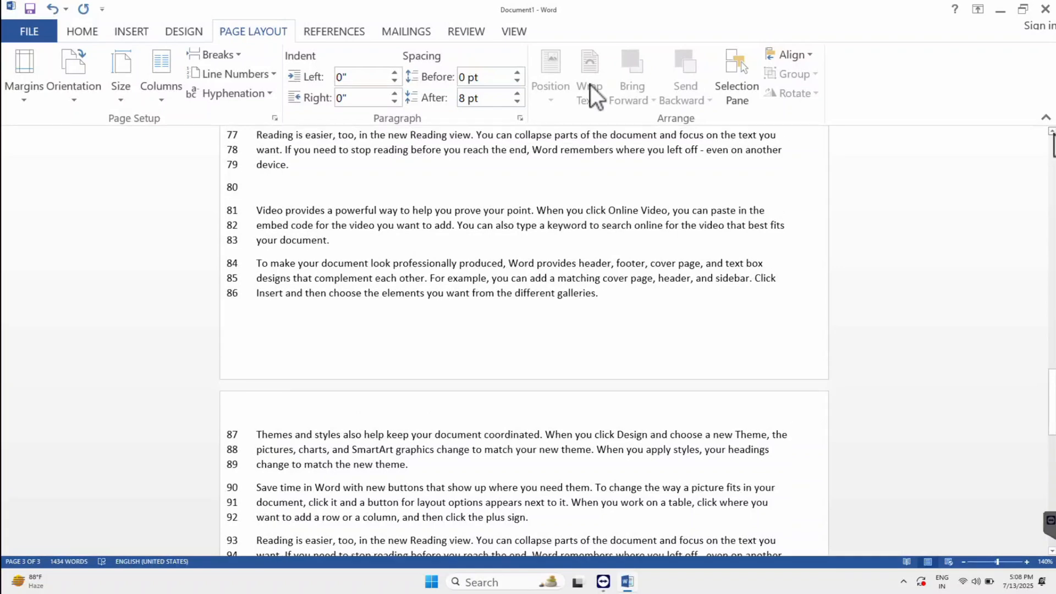
click(1052, 133)
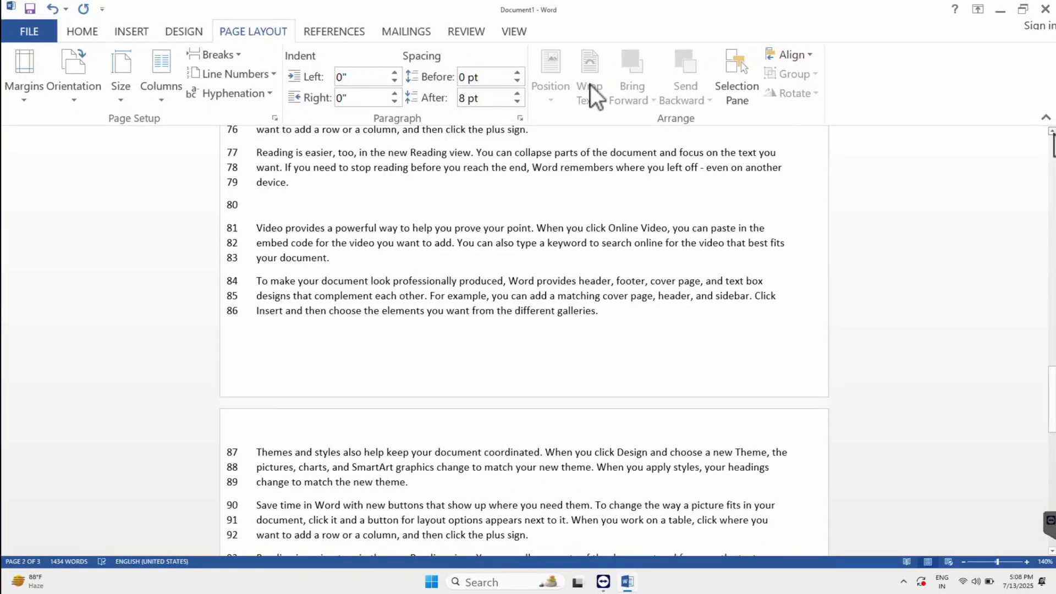
click(1052, 134)
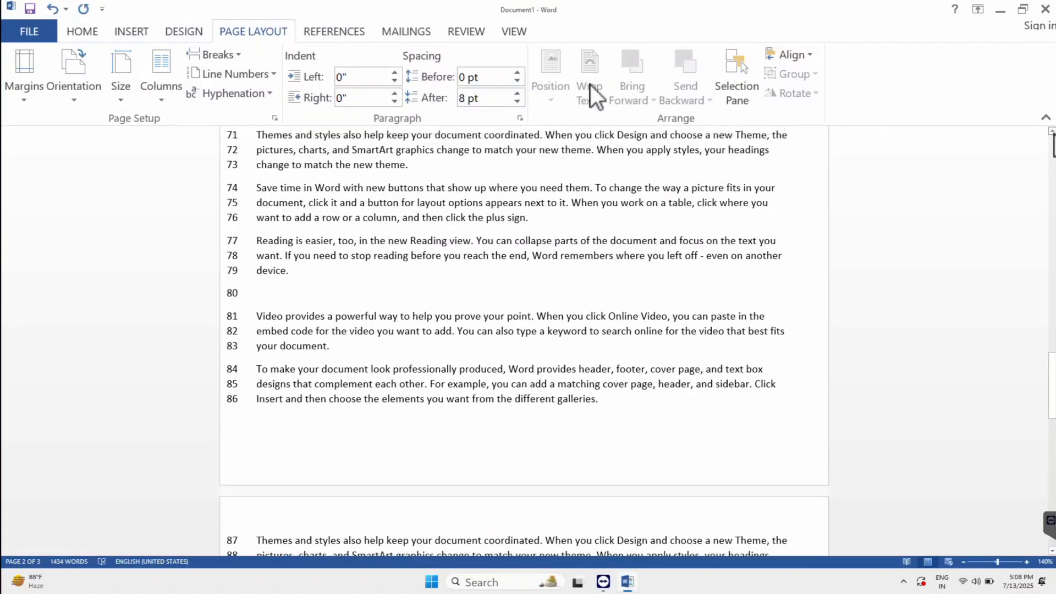
click(1053, 133)
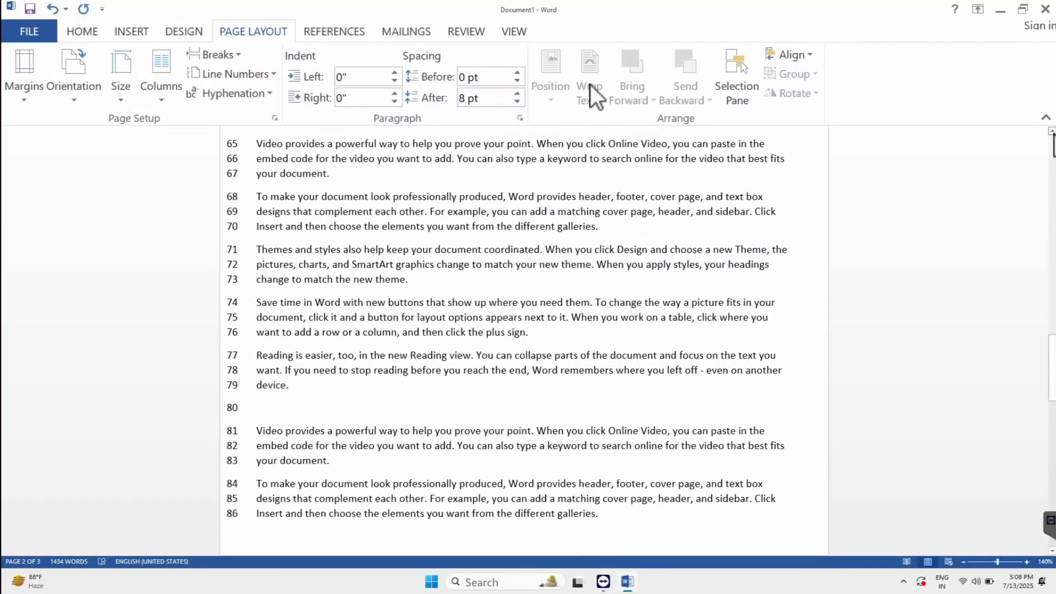
click(1052, 133)
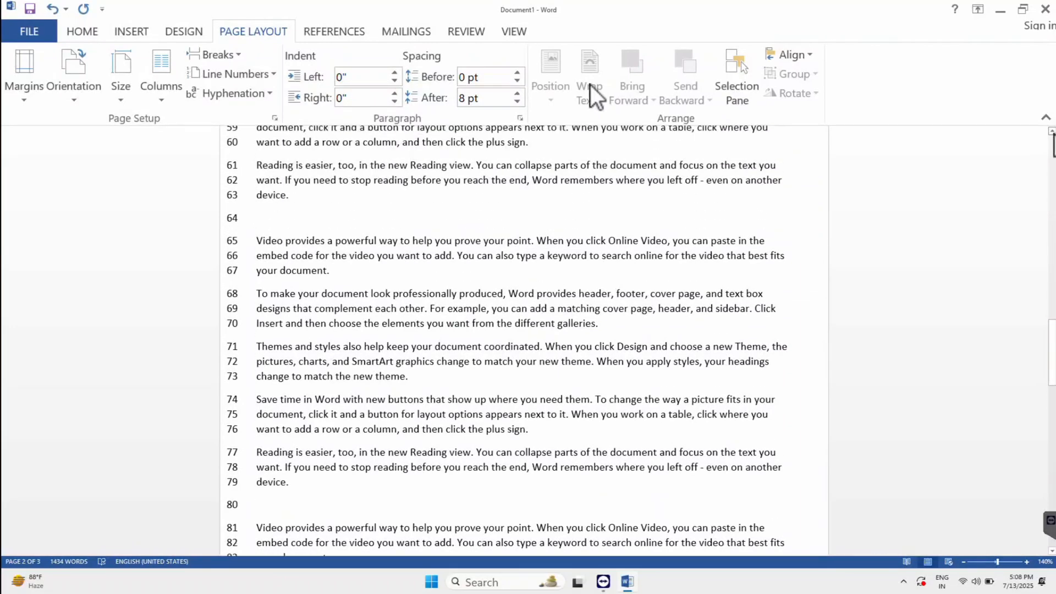
click(1052, 133)
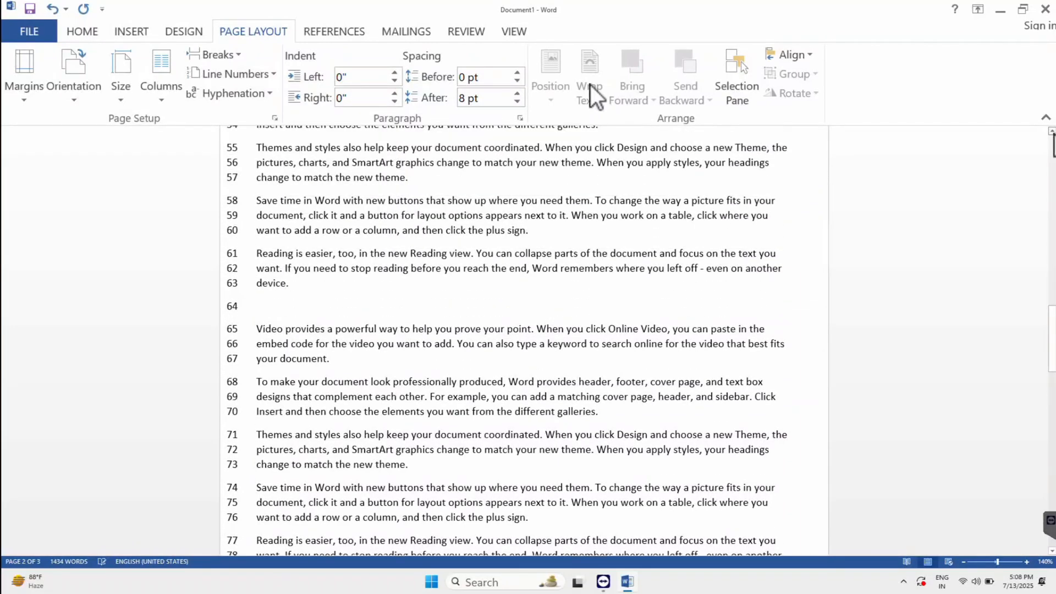
click(1052, 133)
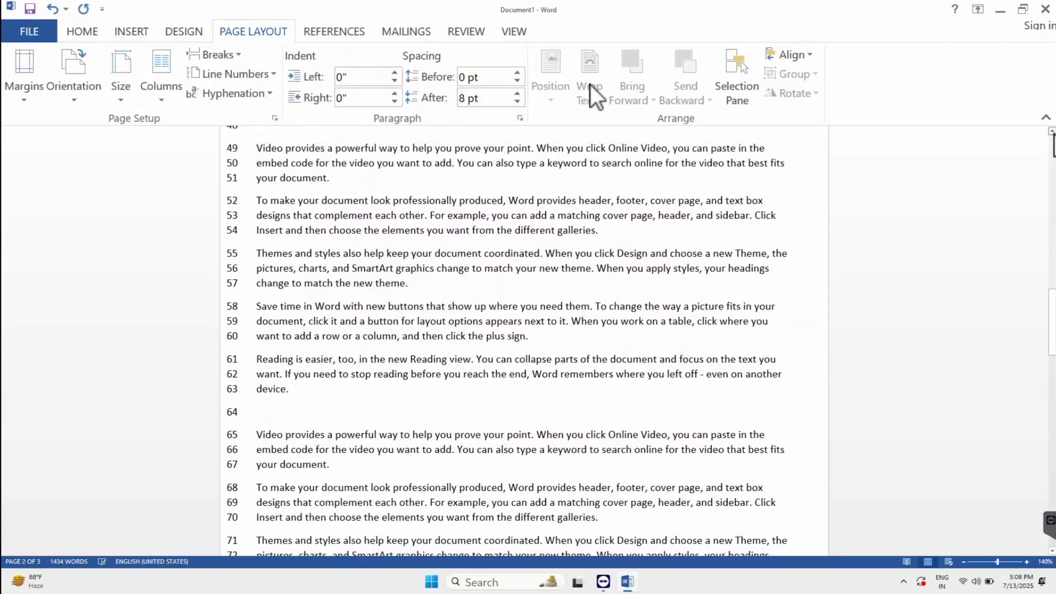
click(1052, 133)
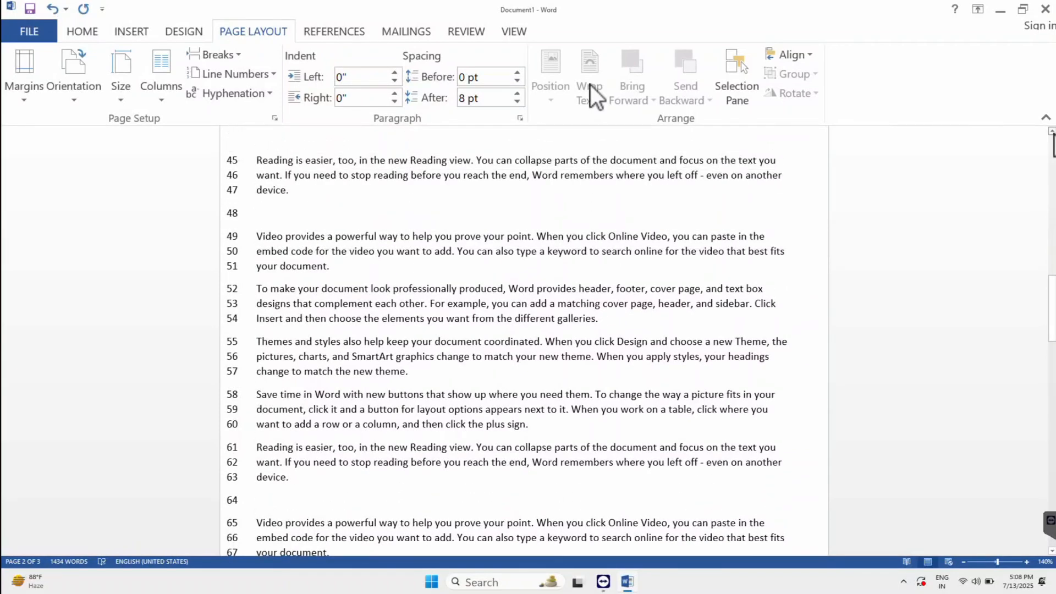
click(1052, 134)
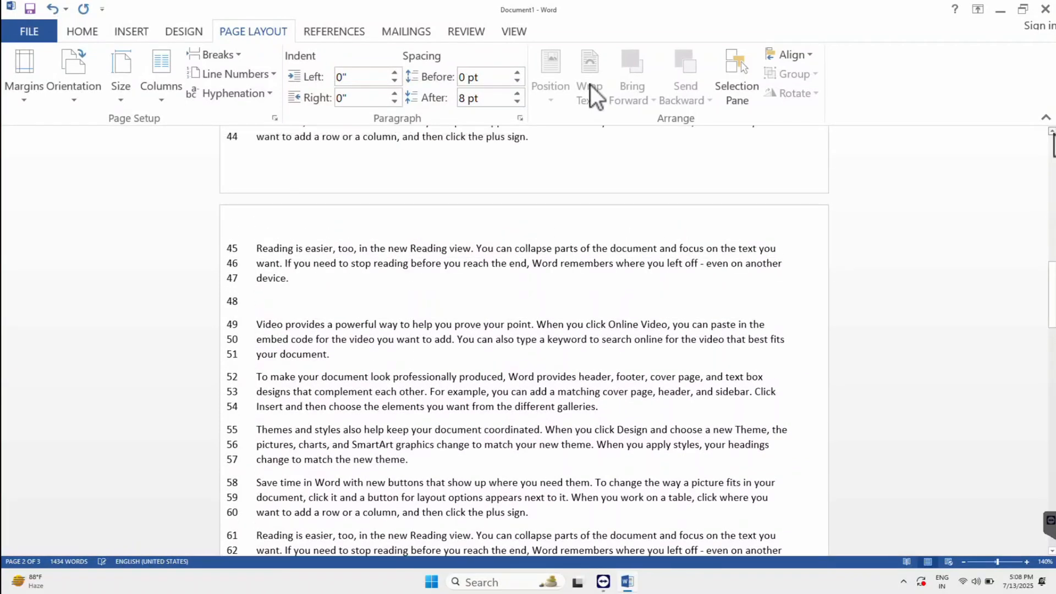
click(1052, 133)
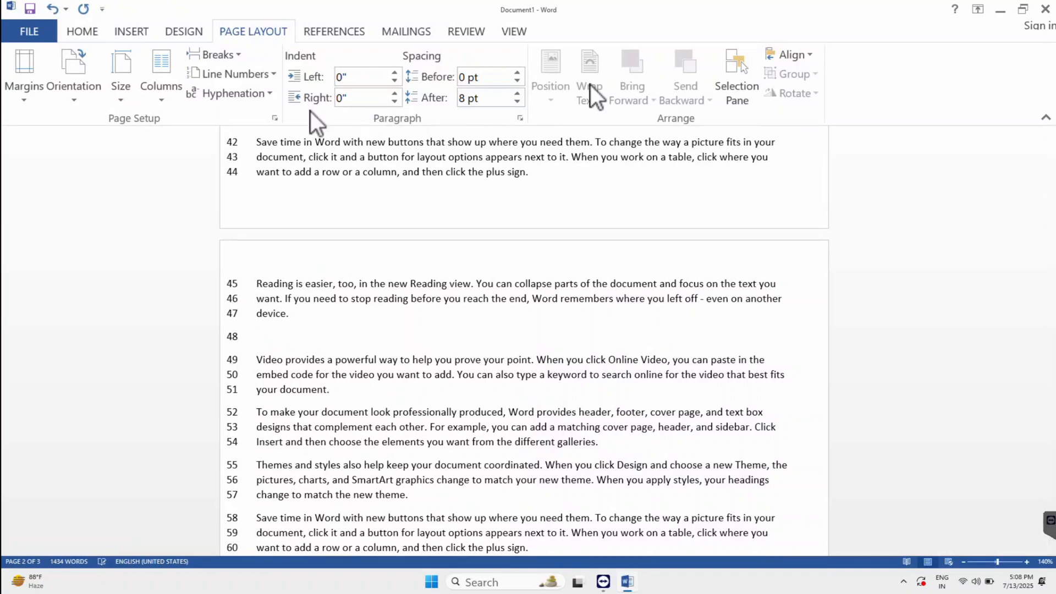
Switch the line numbering to restart on each page, and set it back to None
click(252, 74)
click(279, 150)
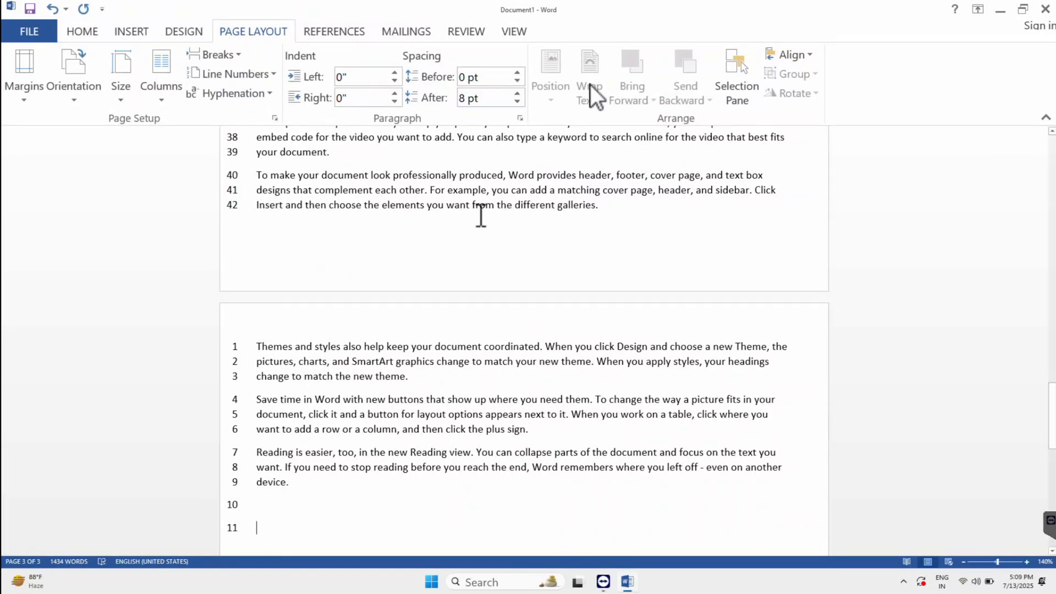
click(233, 81)
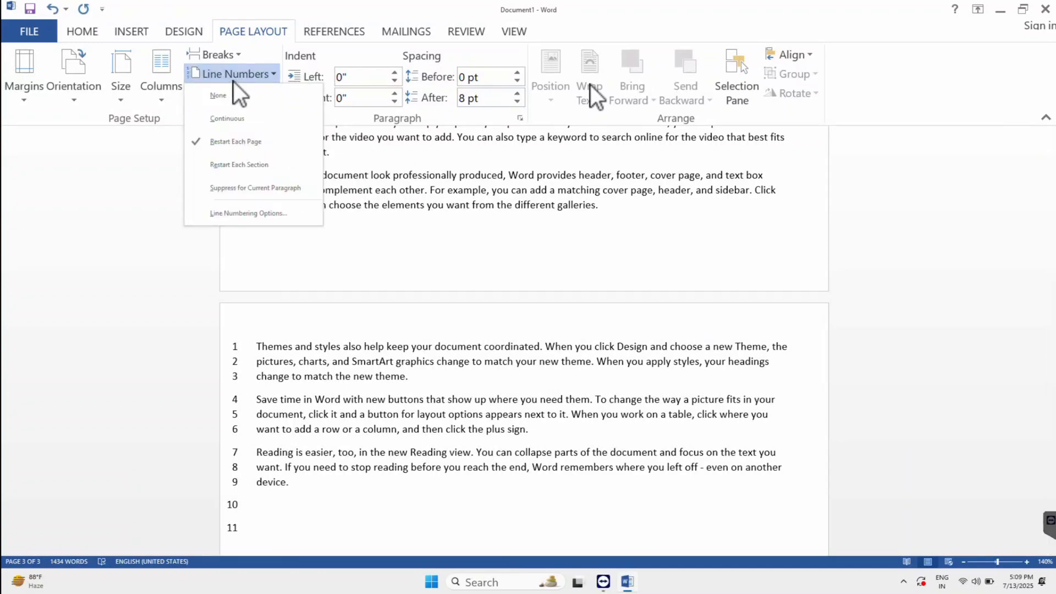
click(227, 91)
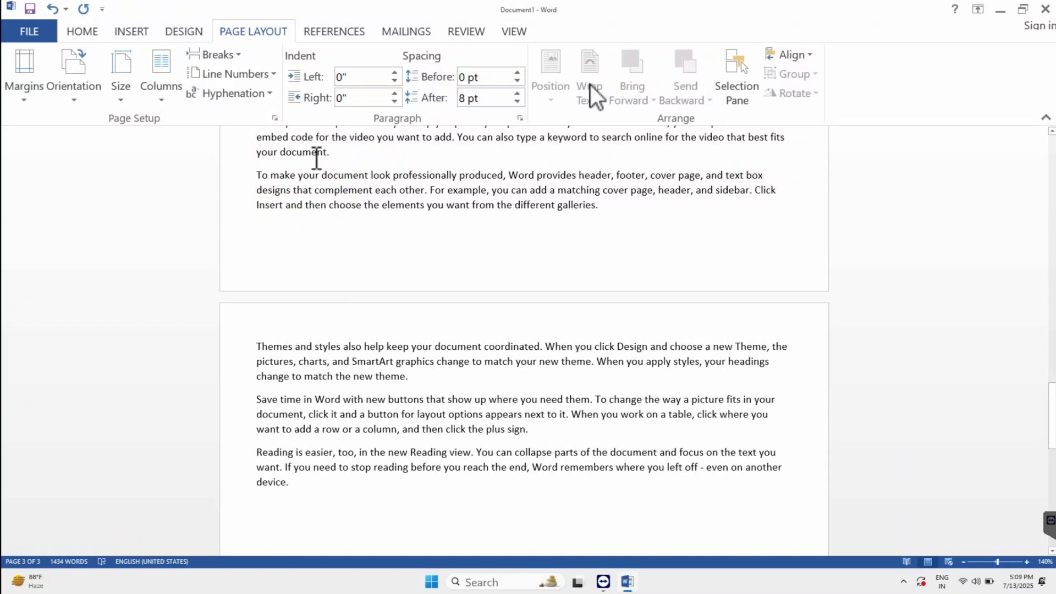
click(22, 90)
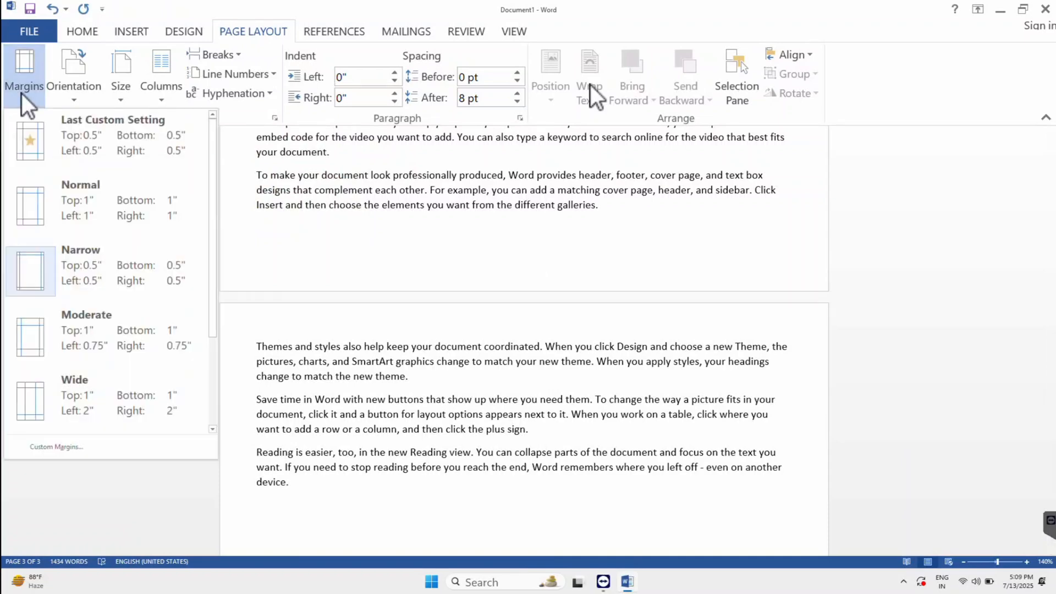
click(74, 97)
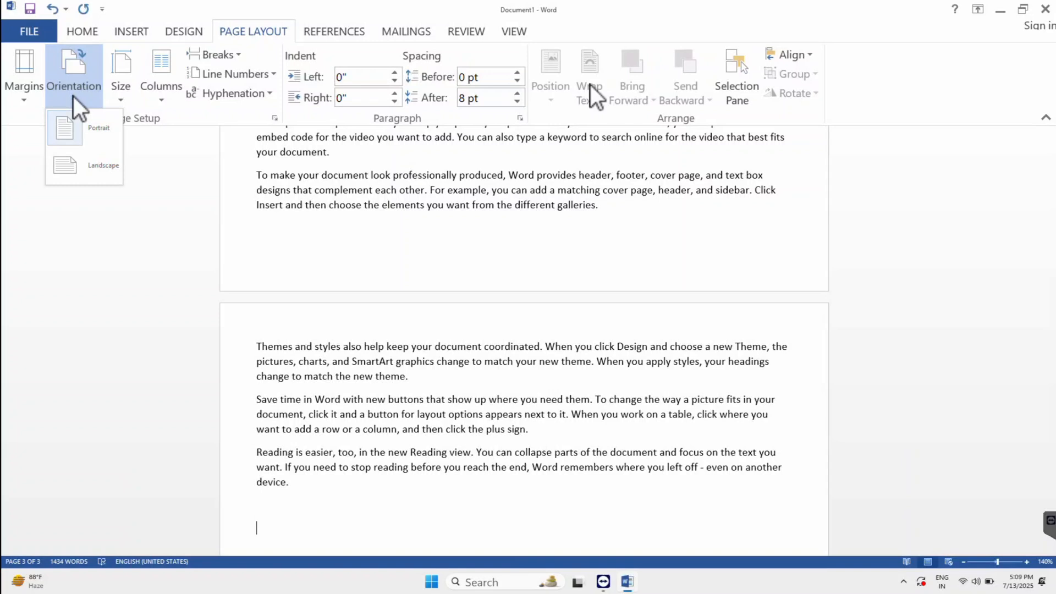
click(125, 98)
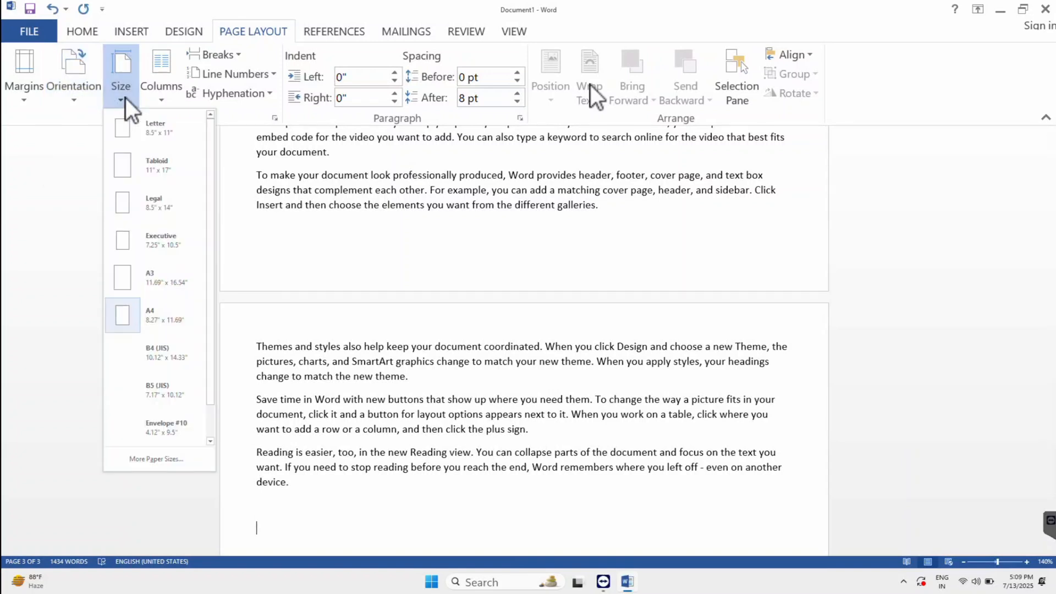
click(166, 87)
click(166, 87)
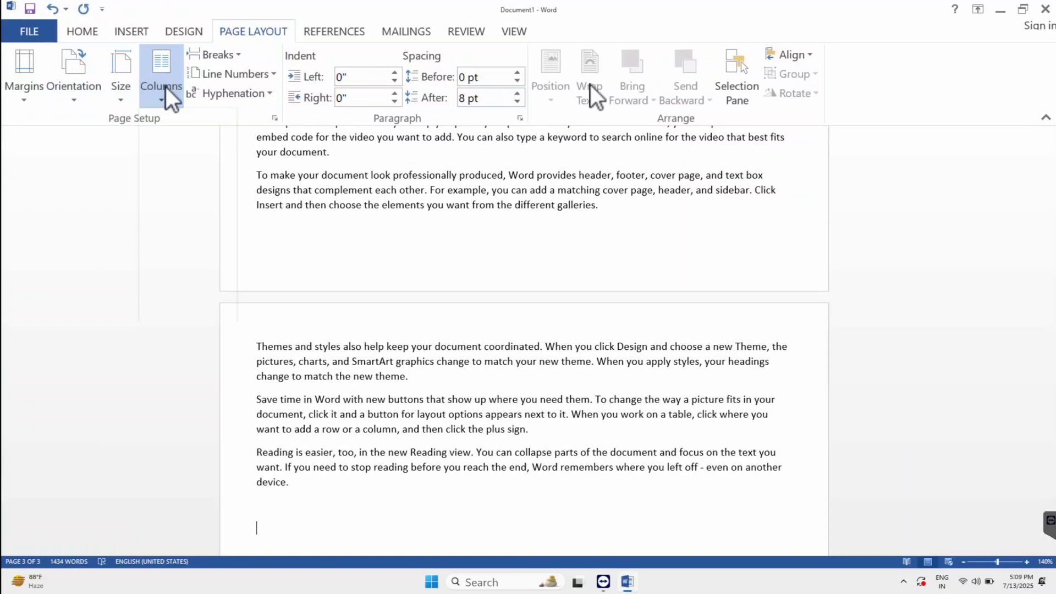
click(609, 227)
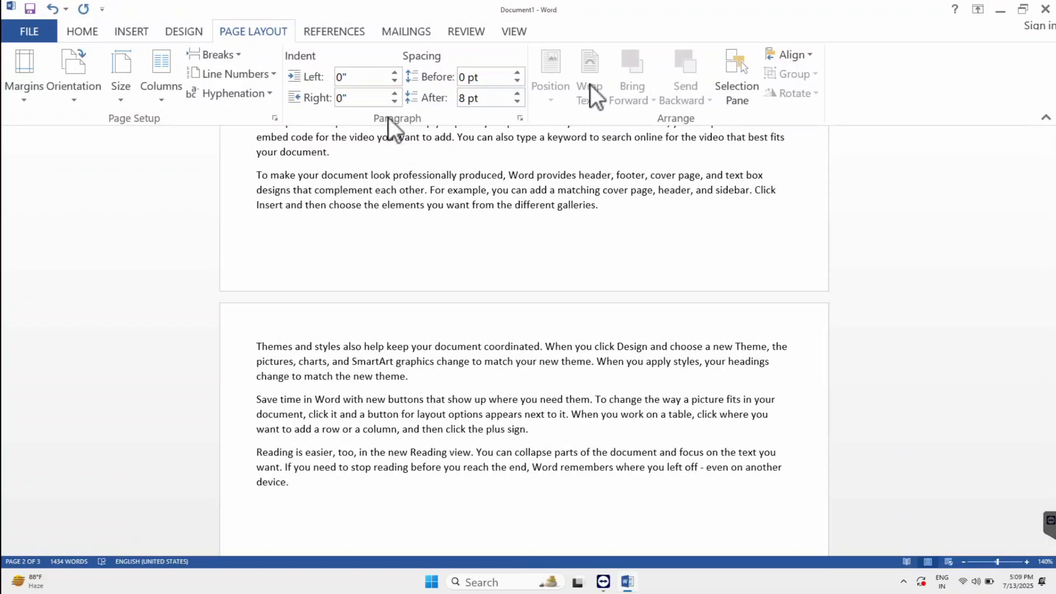
Open the document's print preview and go back to its first page
click(35, 35)
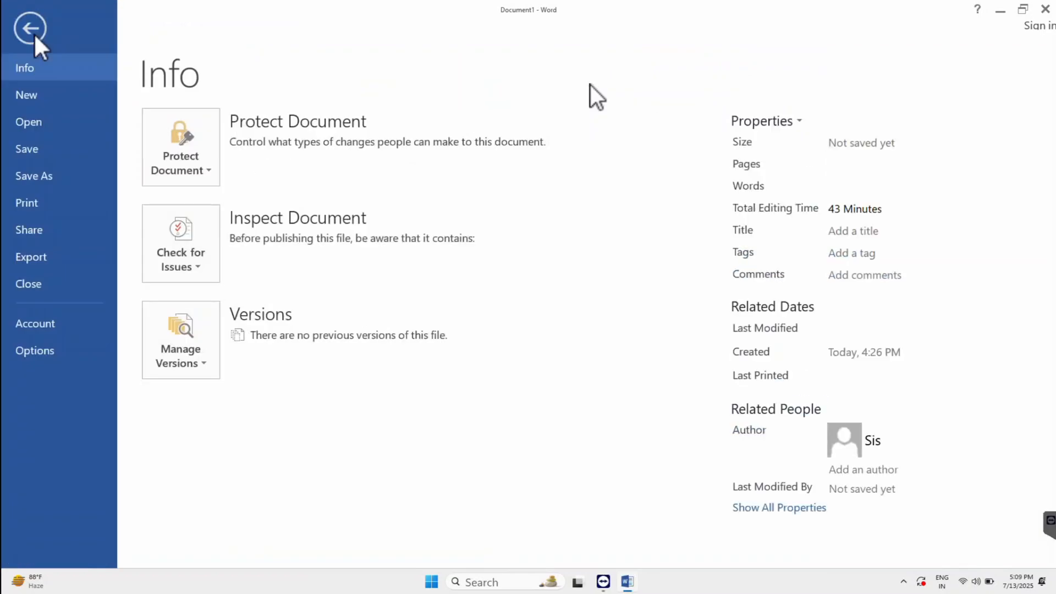
click(56, 202)
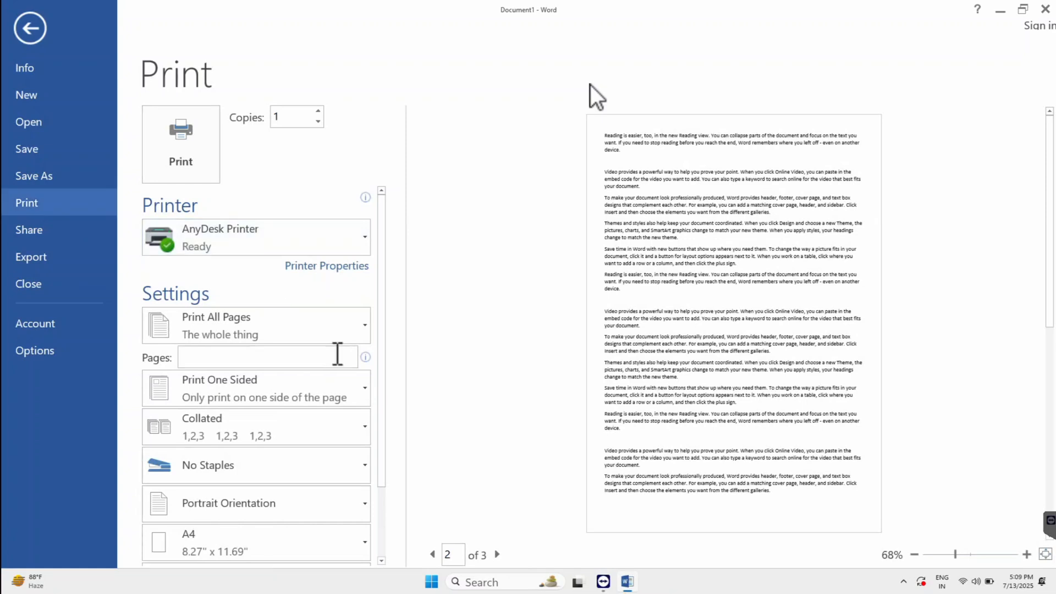
click(434, 554)
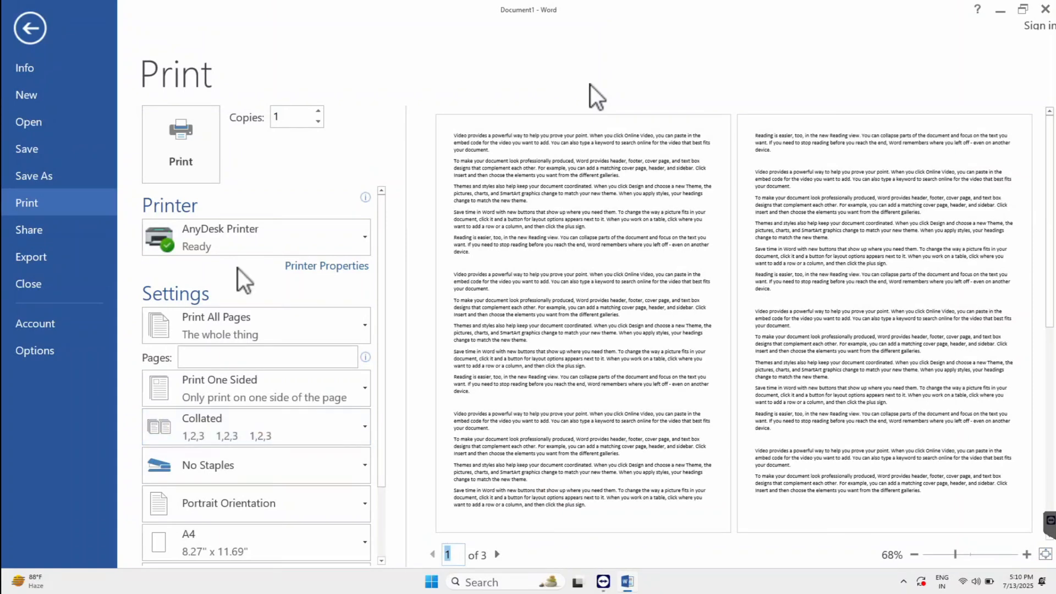
Enter 1,3 as the custom page range for printing, and clear the range again
click(303, 114)
click(216, 355)
text(1)
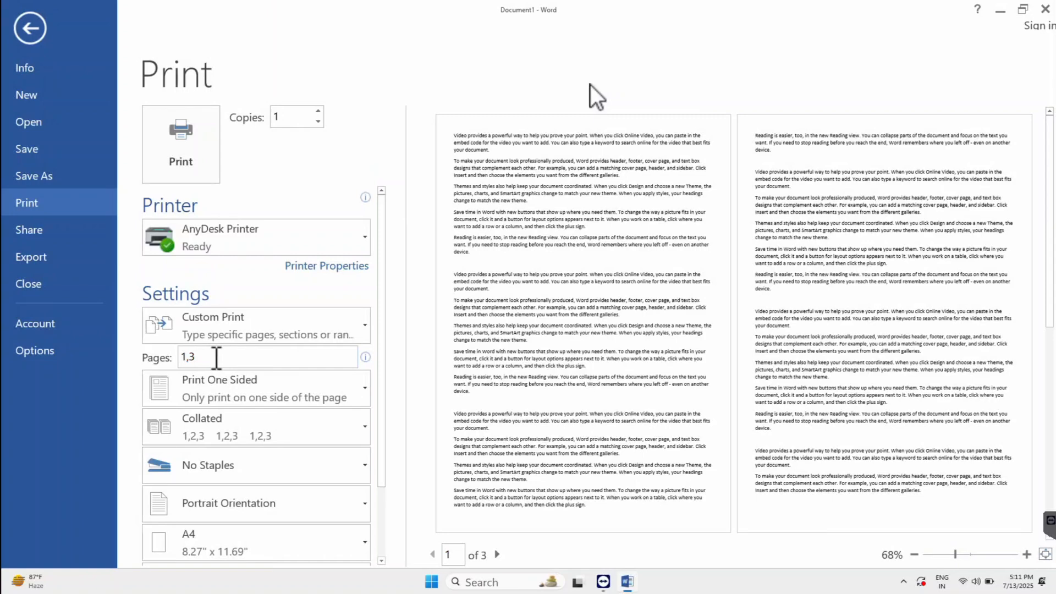
key(BackSpace)
key(BackSpace)
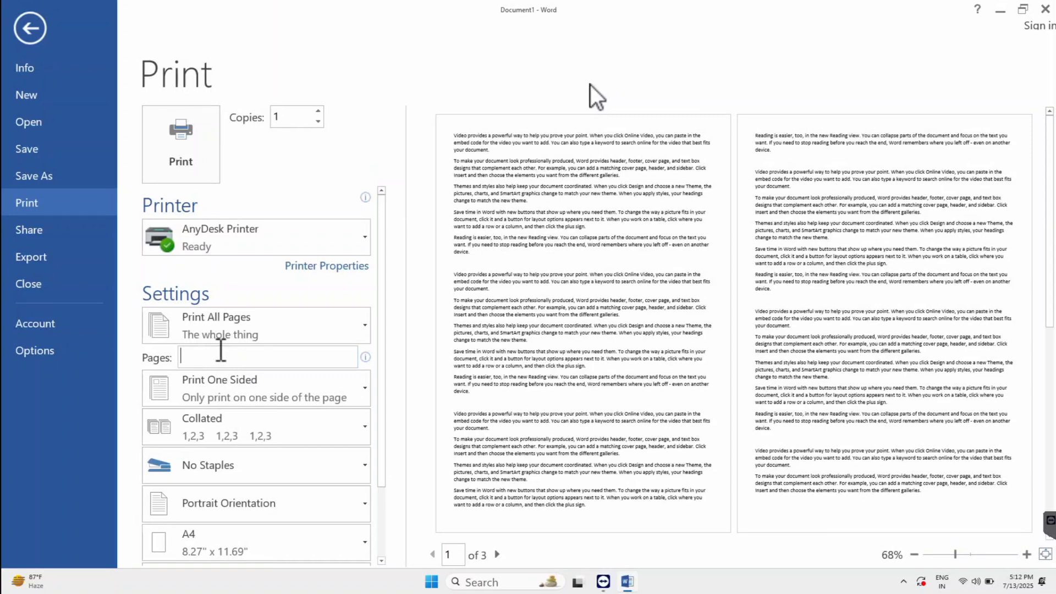
Restrict the printout to odd pages only, and switch the restriction to even pages only
click(259, 323)
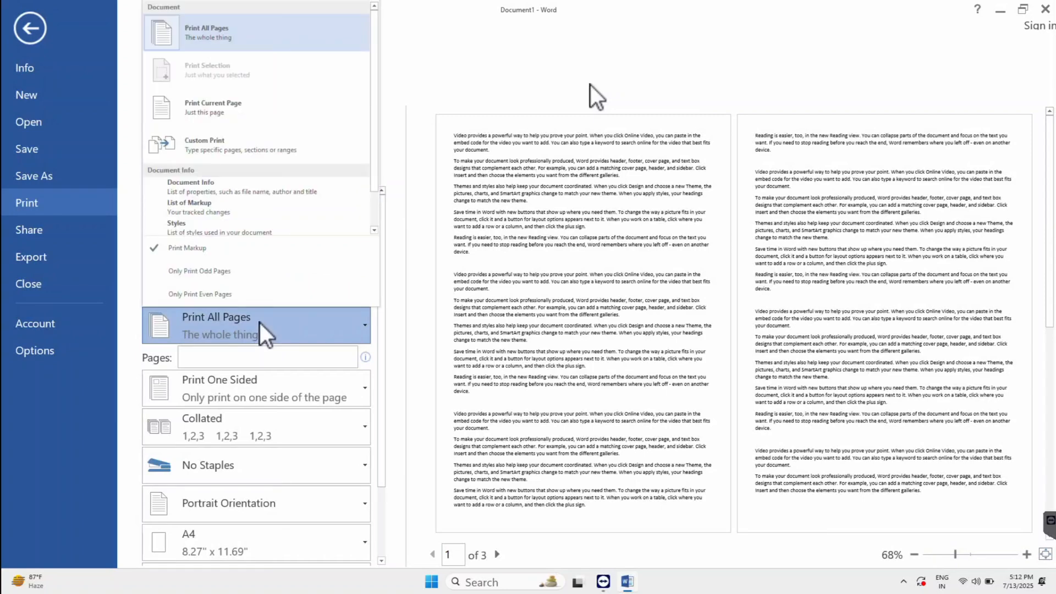
click(251, 274)
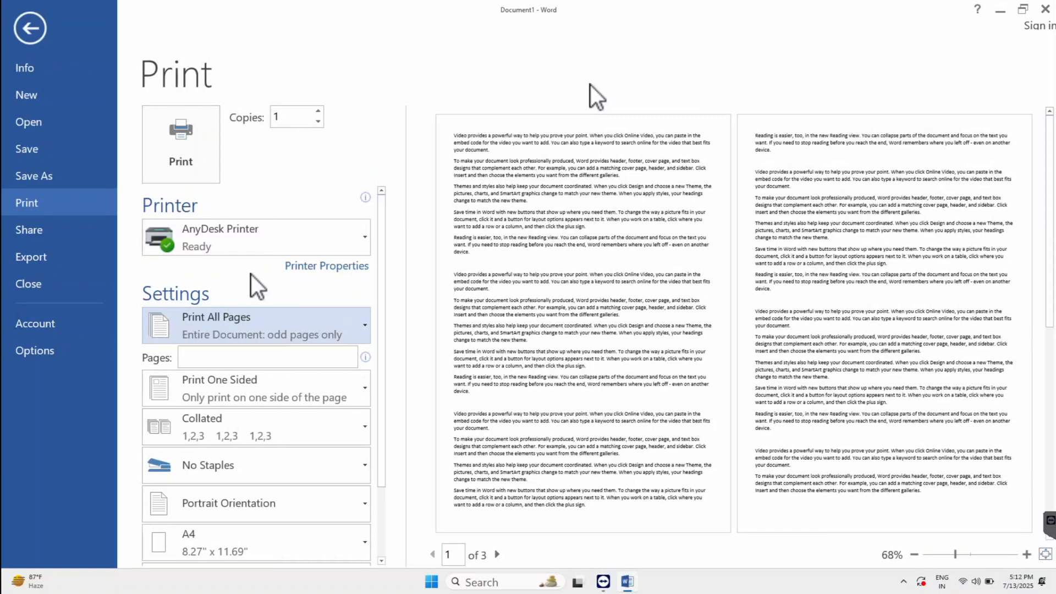
click(273, 325)
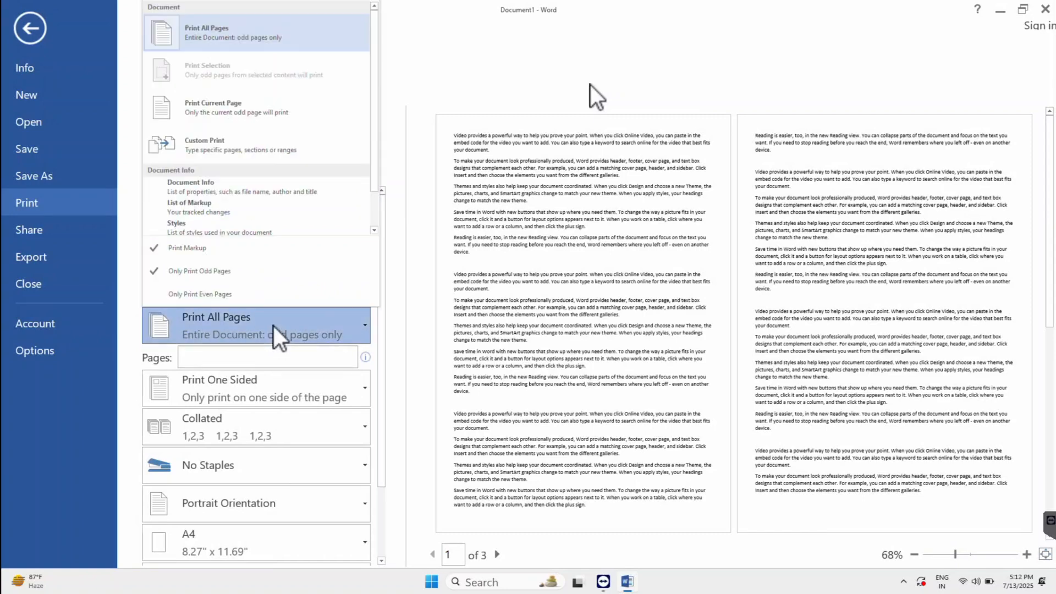
click(266, 291)
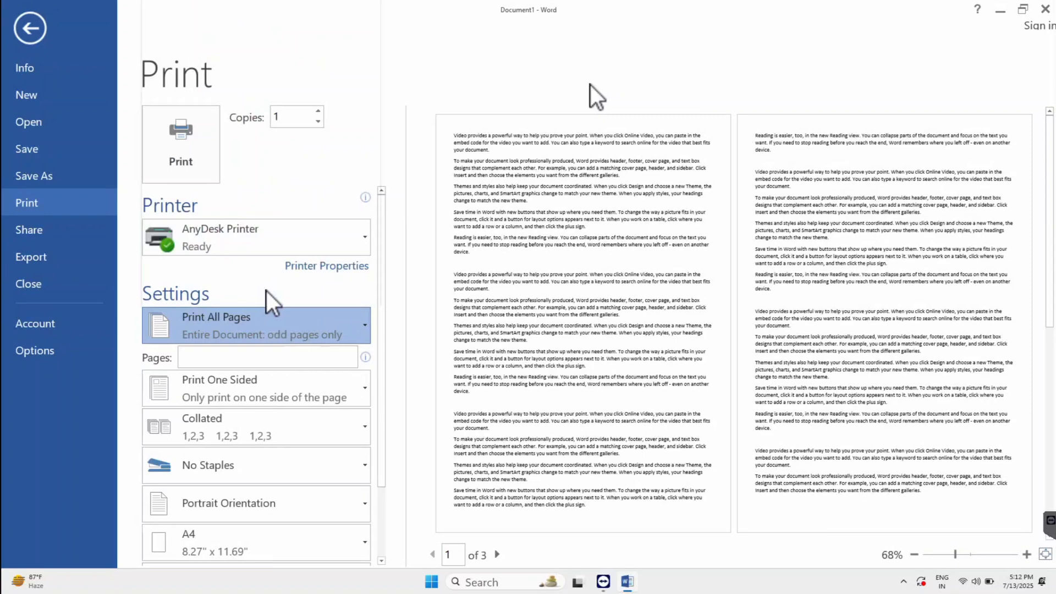